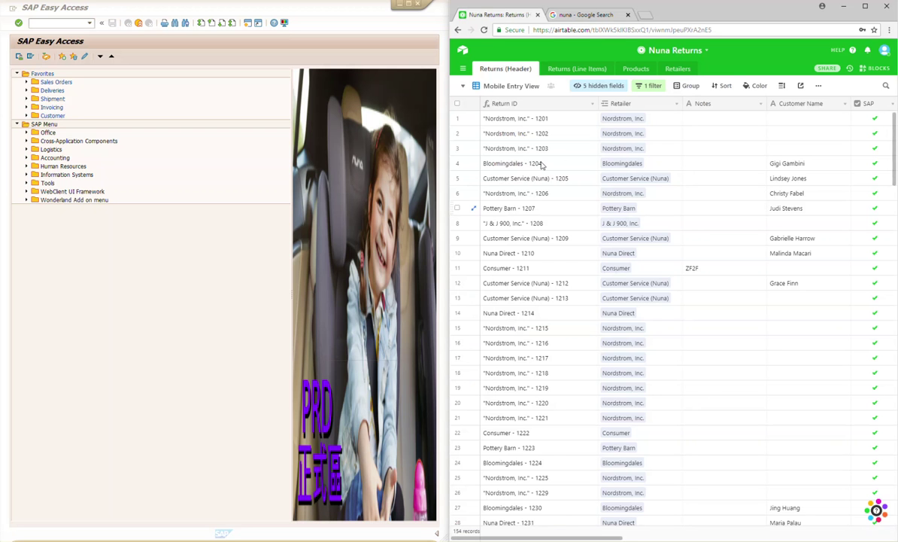
Step: Change the Returns (Header) table from Mobile Entry View to Processing View
{"action": "left_click", "coordinate": [504, 88]}
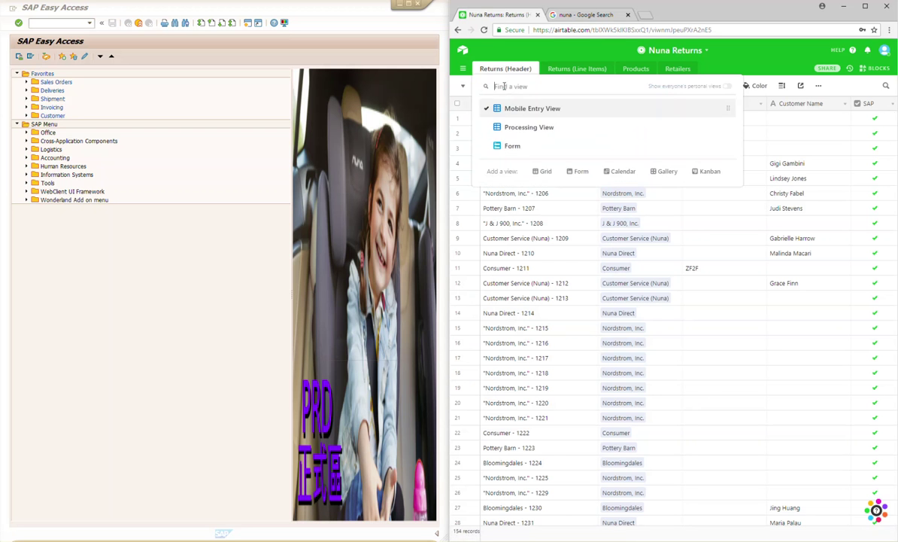
{"action": "left_click", "coordinate": [529, 128]}
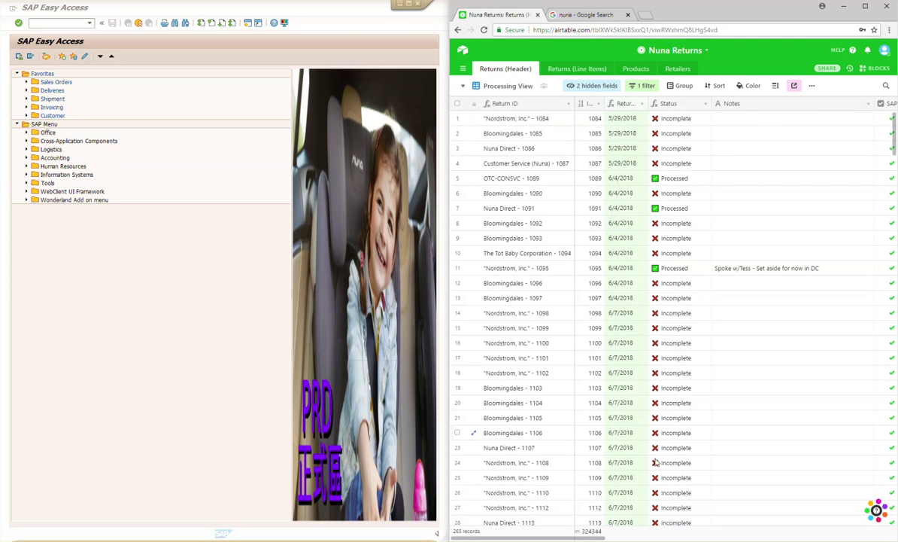
Step: Group the Processing View records by the SAP checkbox: 11 unchecked, 254 checked
{"action": "left_click_drag", "start_coordinate": [590, 537], "coordinate": [631, 537]}
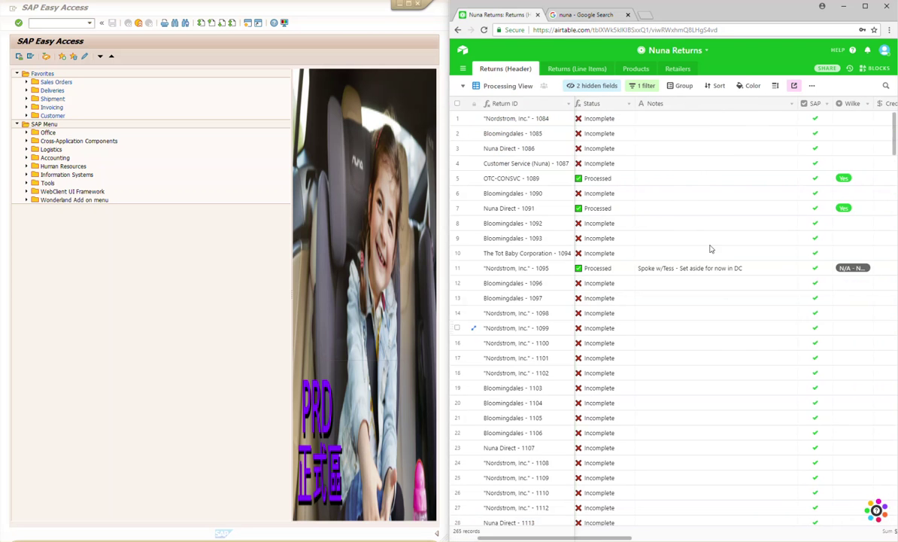
{"action": "left_click", "coordinate": [816, 106]}
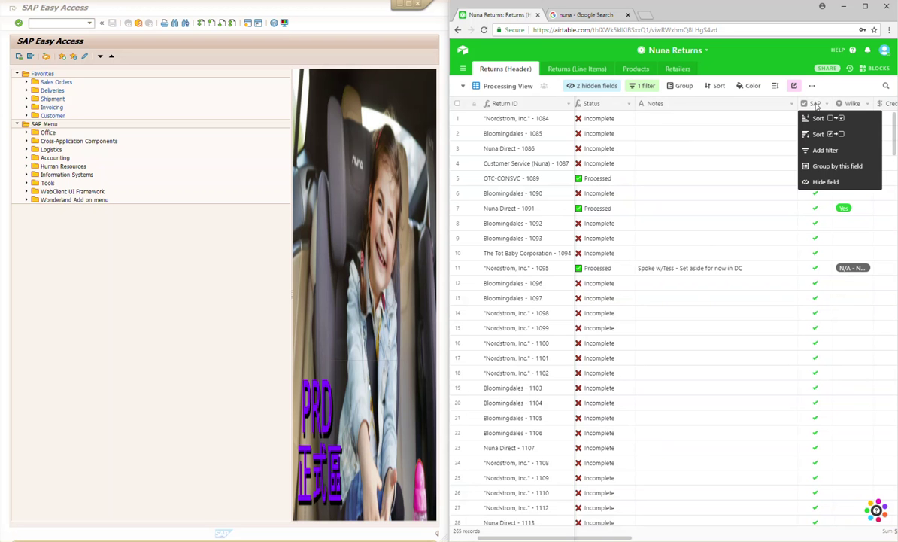
{"action": "left_click", "coordinate": [831, 167]}
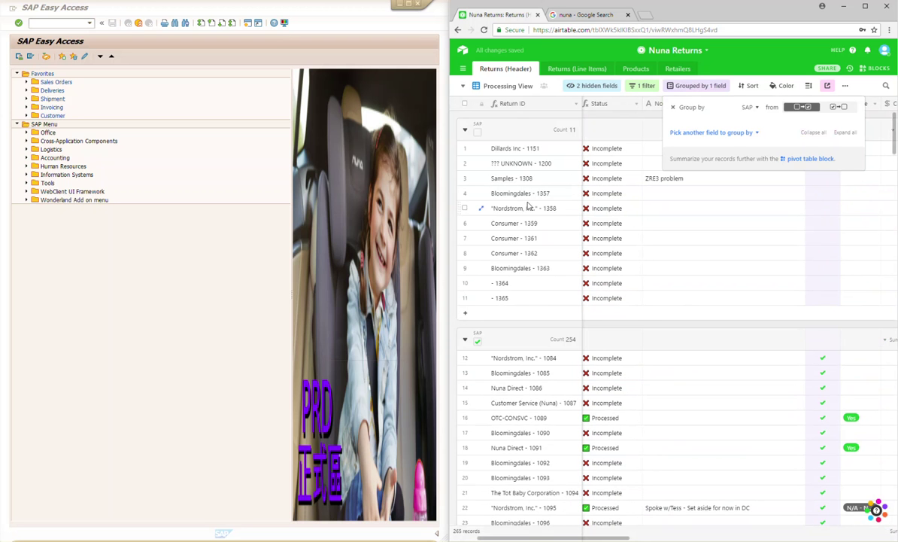
{"action": "left_click", "coordinate": [581, 112]}
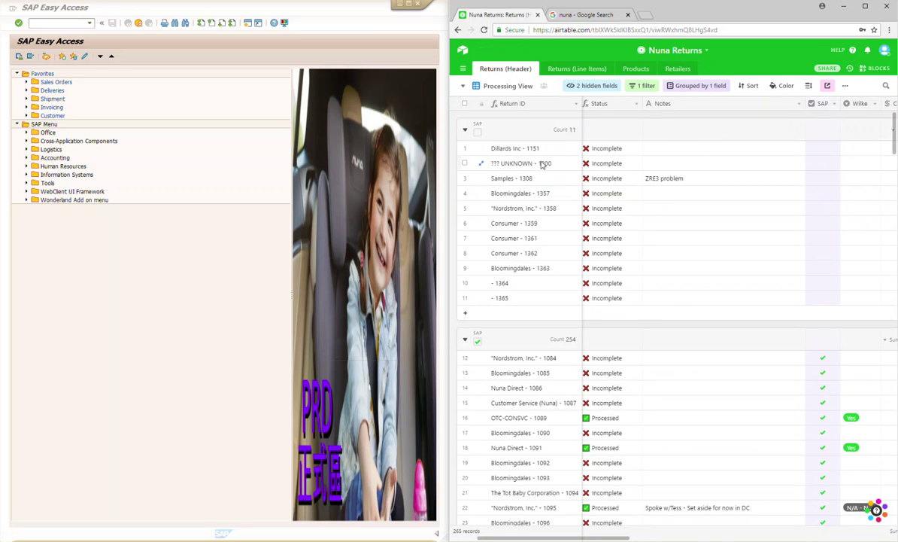
{"action": "left_click", "coordinate": [481, 178]}
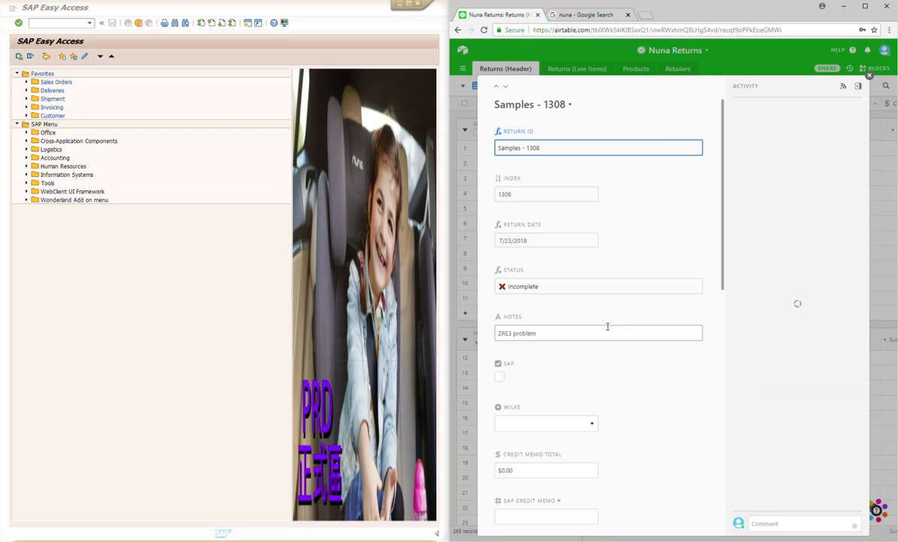
{"action": "scroll", "coordinate": [557, 391], "scroll_direction": "down", "scroll_amount": 2}
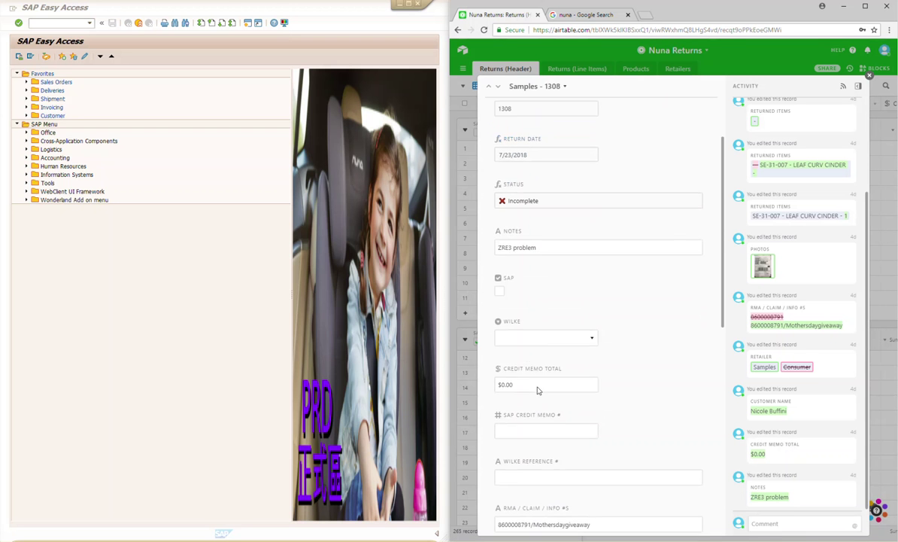
{"action": "left_click", "coordinate": [501, 286]}
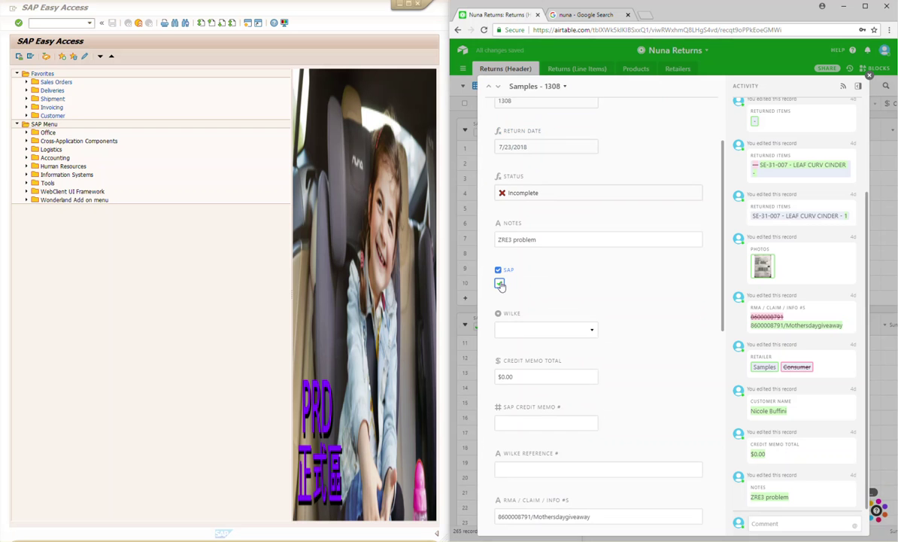
{"action": "left_click", "coordinate": [501, 284]}
{"action": "left_click", "coordinate": [869, 77]}
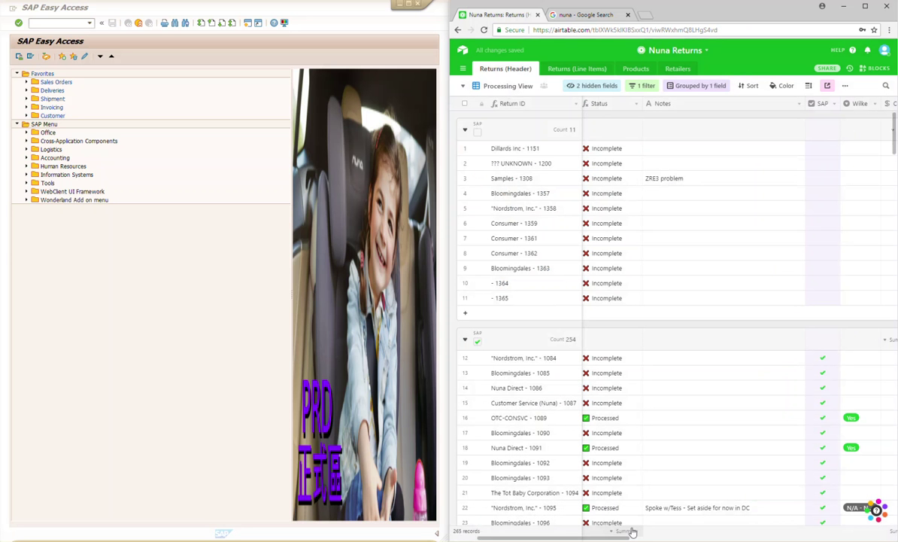
{"action": "scroll", "coordinate": [606, 536], "scroll_direction": "left", "scroll_amount": 5}
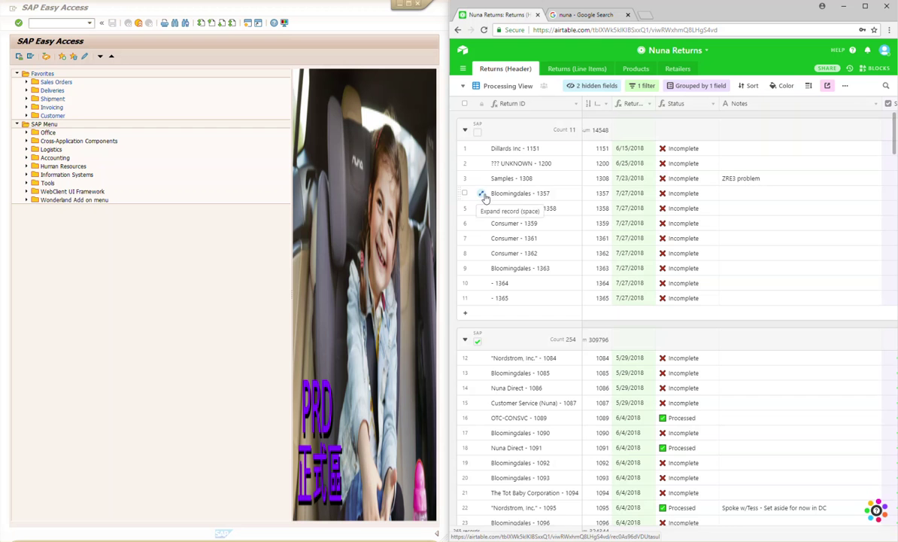
{"action": "left_click", "coordinate": [484, 195]}
{"action": "scroll", "coordinate": [563, 287], "scroll_direction": "down", "scroll_amount": 3}
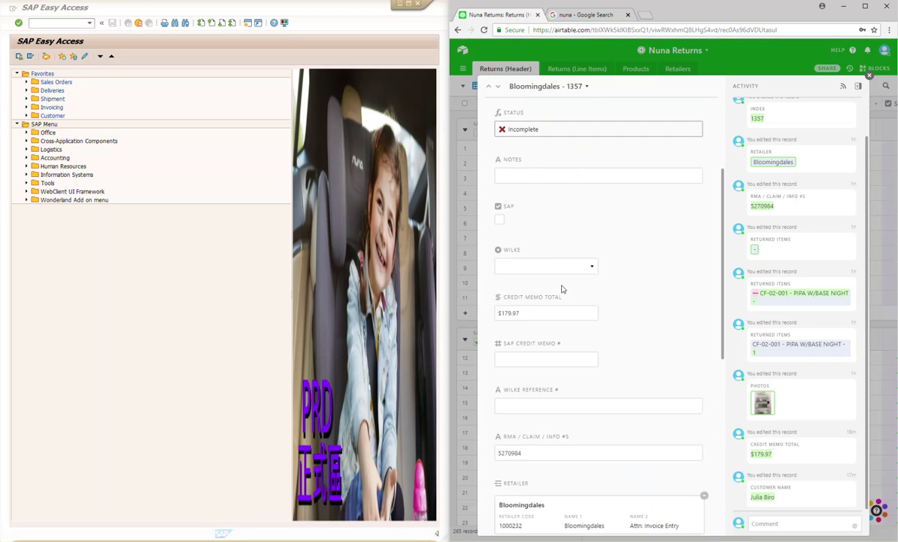
{"action": "scroll", "coordinate": [562, 285], "scroll_direction": "down", "scroll_amount": 3}
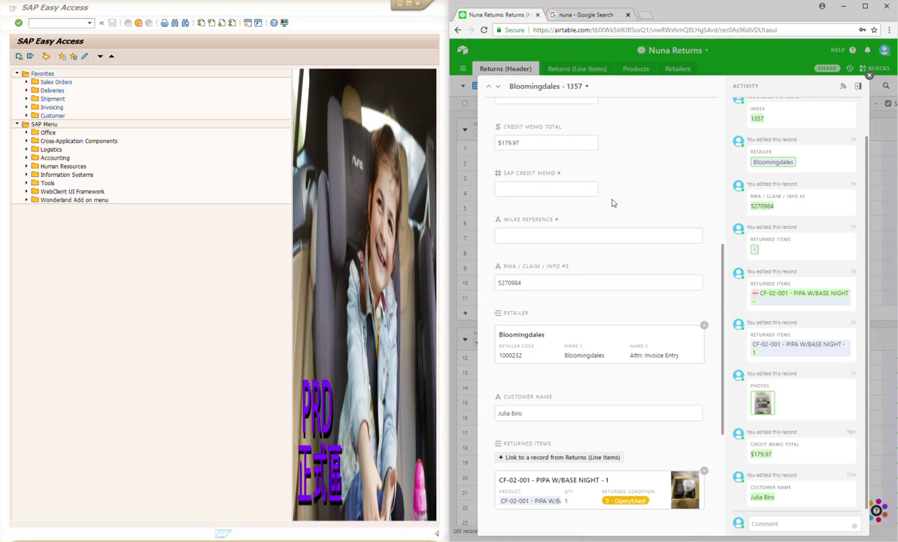
{"action": "scroll", "coordinate": [598, 334], "scroll_direction": "down", "scroll_amount": 3}
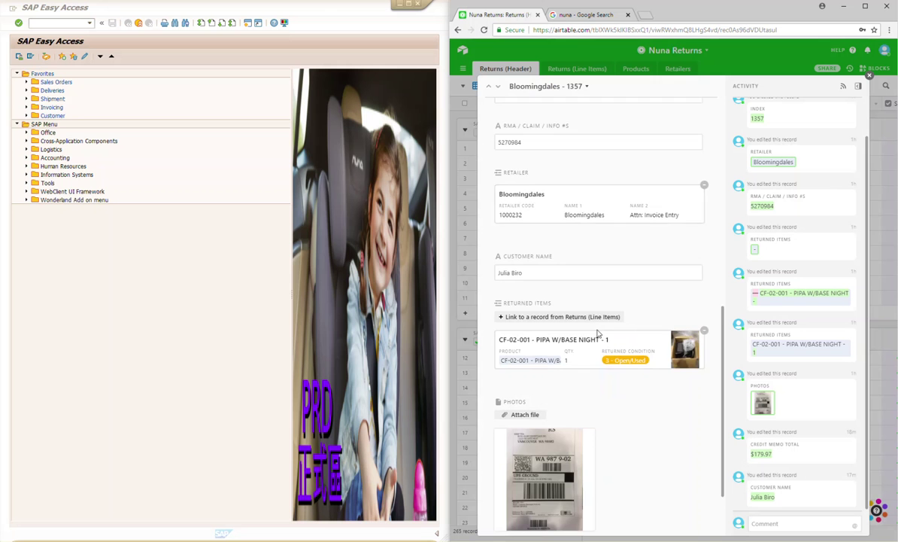
{"action": "scroll", "coordinate": [598, 334], "scroll_direction": "up", "scroll_amount": 4}
{"action": "left_click_drag", "start_coordinate": [562, 330], "coordinate": [513, 329]}
{"action": "left_click", "coordinate": [513, 330]}
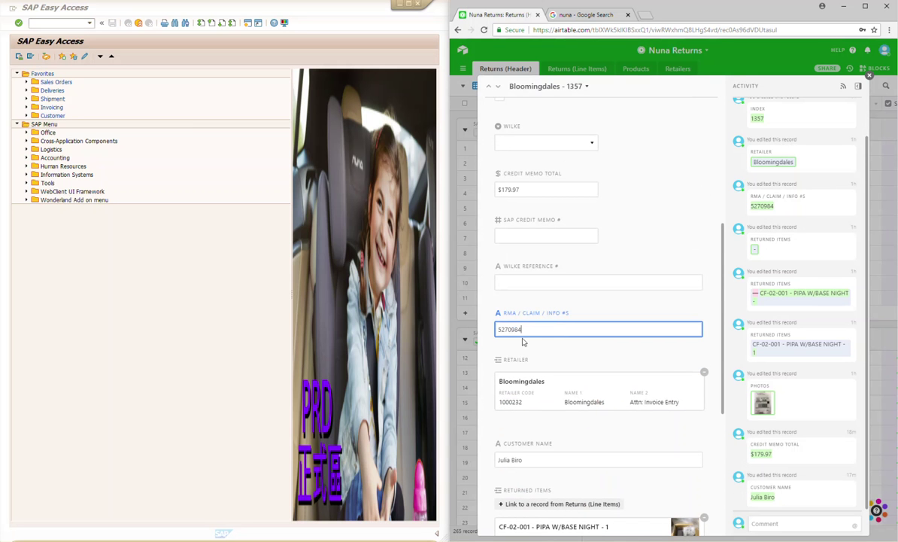
{"action": "left_click", "coordinate": [815, 76]}
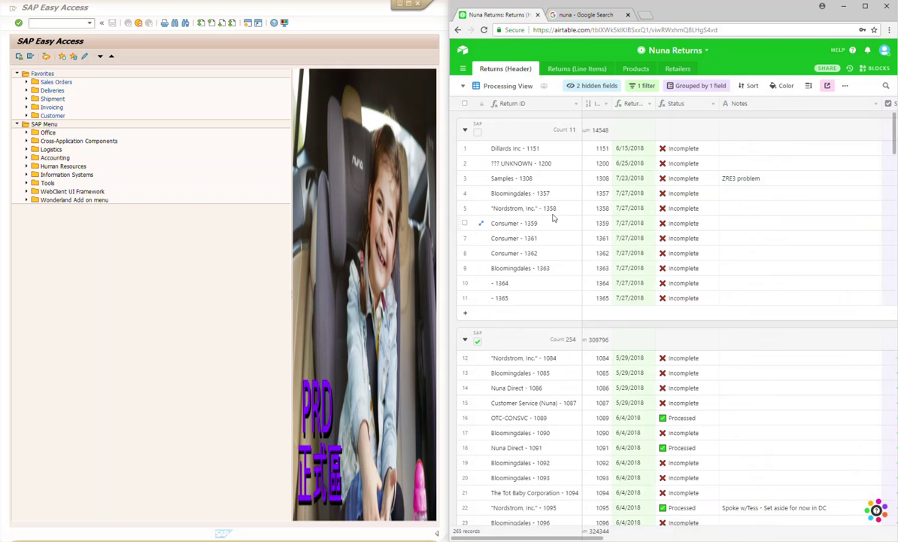
Step: Expand the Bloomingdales - 1363 return and copy its RMA / Claim number 5396406
{"action": "left_click", "coordinate": [481, 268]}
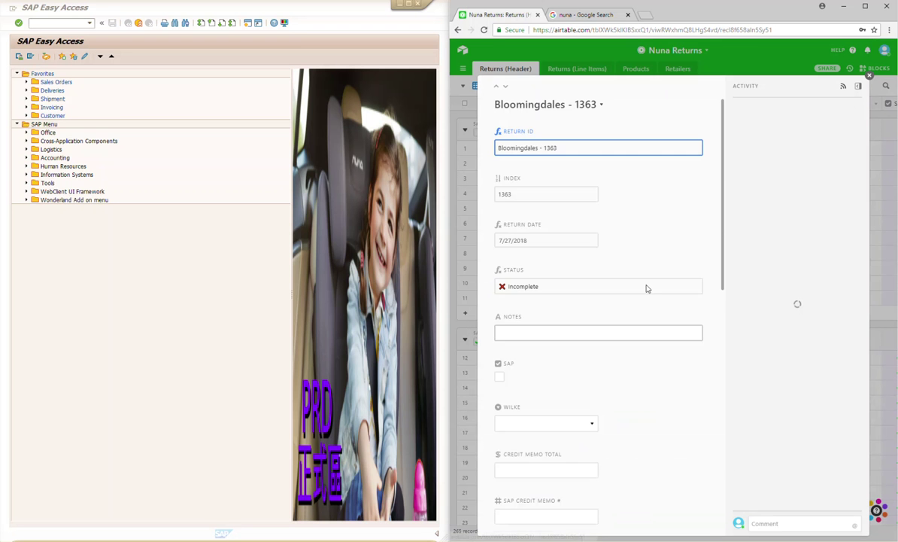
{"action": "scroll", "coordinate": [643, 259], "scroll_direction": "down", "scroll_amount": 5}
{"action": "left_click", "coordinate": [529, 282]}
{"action": "left_click_drag", "start_coordinate": [530, 282], "coordinate": [498, 297]}
{"action": "key", "text": "ctrl+c"}
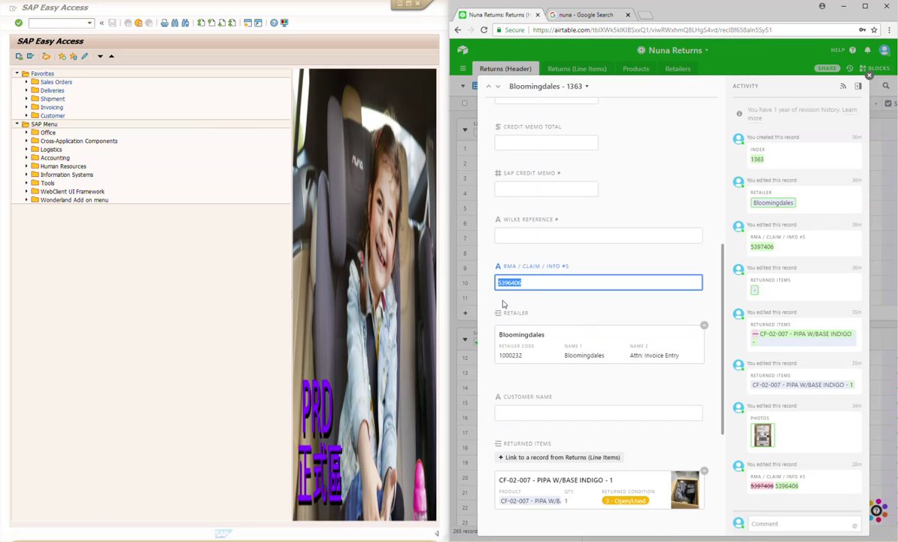
{"action": "left_click", "coordinate": [59, 26]}
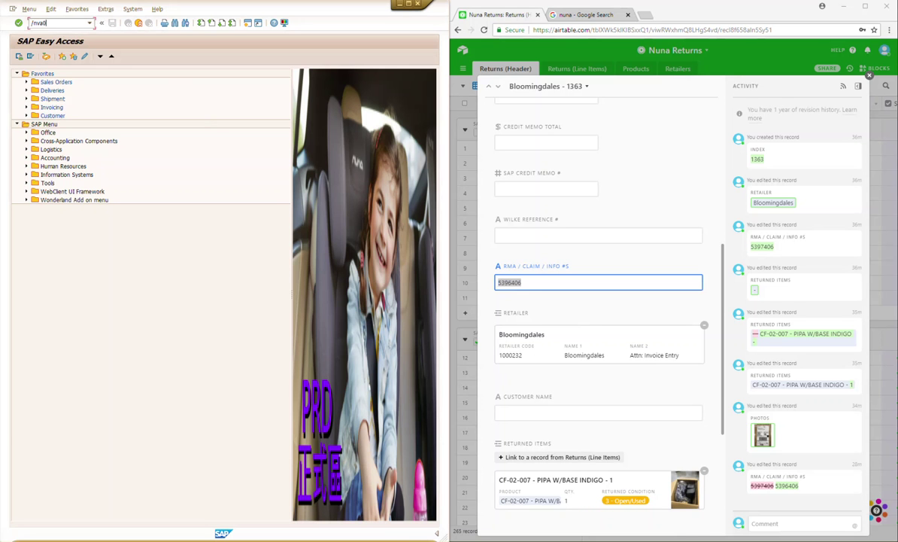
{"action": "key", "text": "Return"}
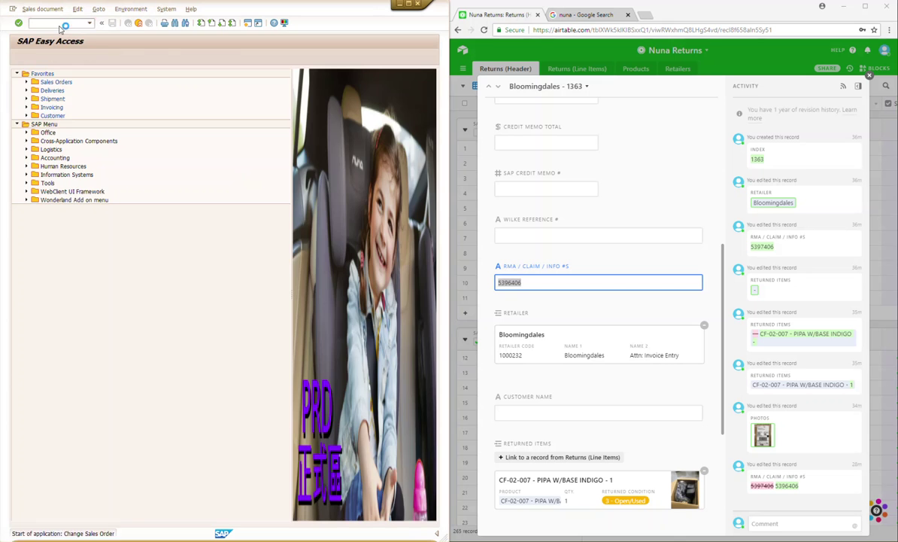
{"action": "left_click_drag", "start_coordinate": [134, 94], "coordinate": [72, 97]}
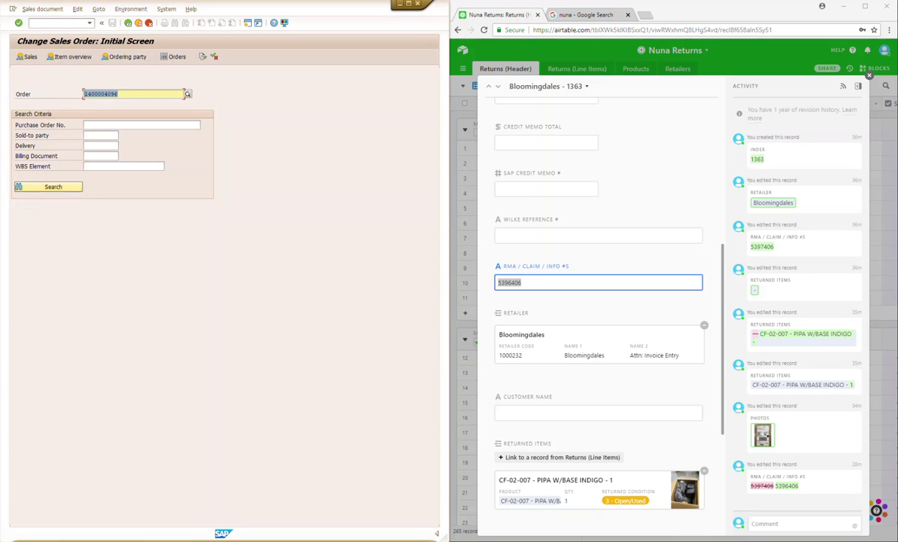
{"action": "left_click", "coordinate": [790, 230]}
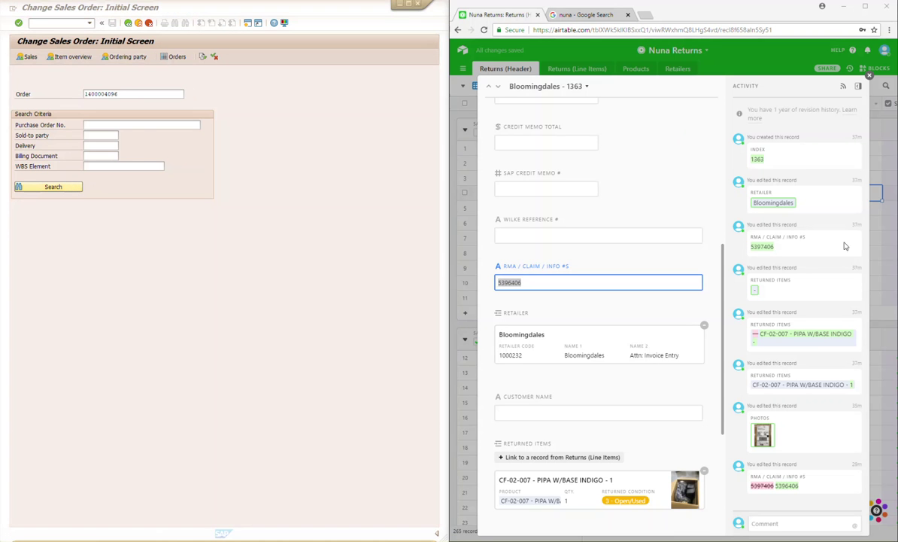
{"action": "left_click", "coordinate": [136, 109]}
{"action": "key", "text": "Delete"}
{"action": "key", "text": "Tab"}
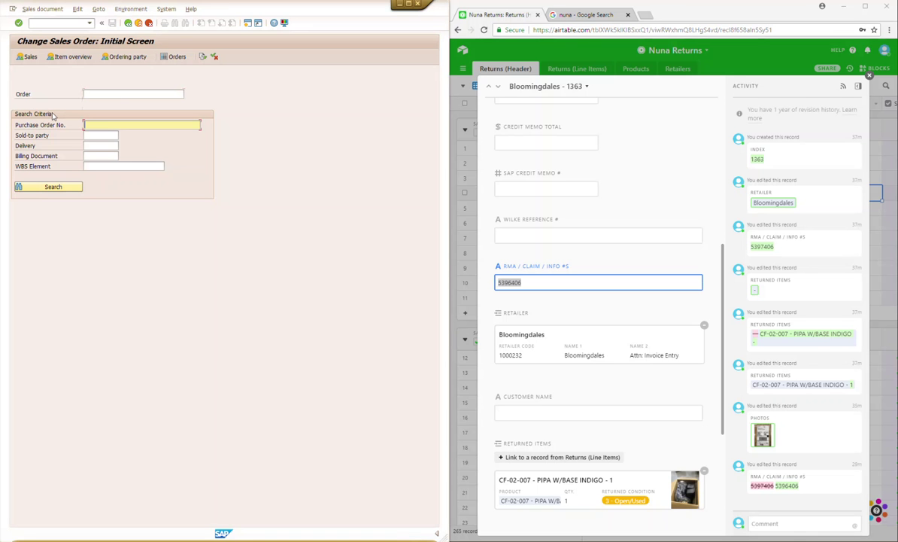
{"action": "key", "text": "ctrl+v"}
{"action": "left_click", "coordinate": [64, 187]}
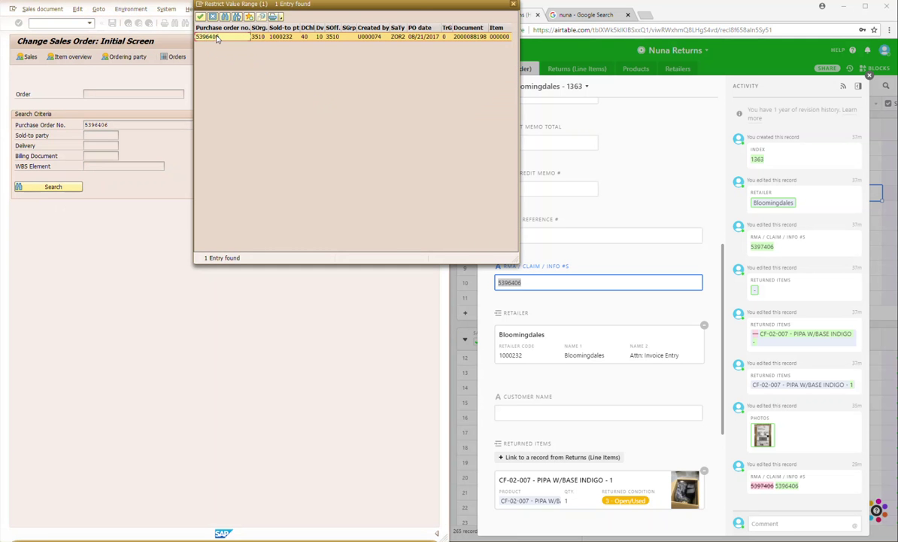
{"action": "left_click", "coordinate": [200, 16]}
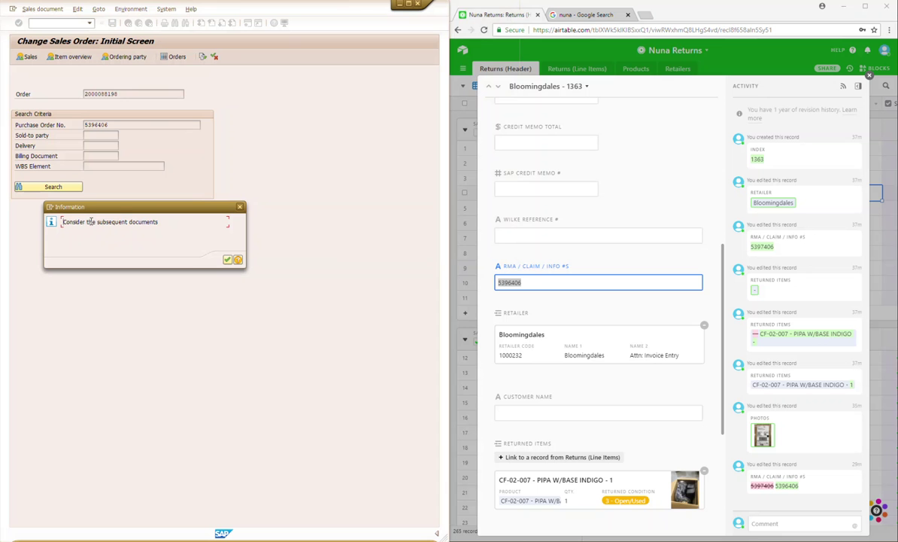
{"action": "left_click", "coordinate": [228, 260]}
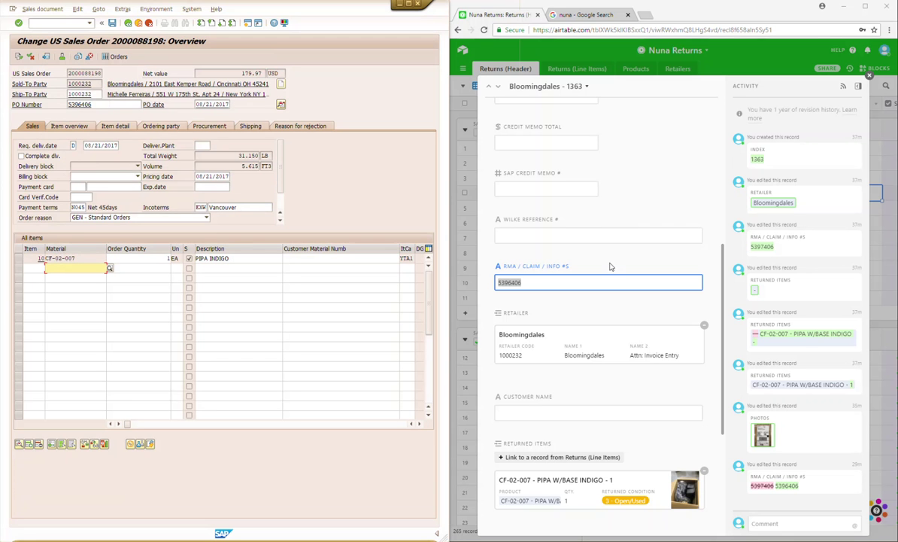
{"action": "scroll", "coordinate": [609, 262], "scroll_direction": "down", "scroll_amount": 5}
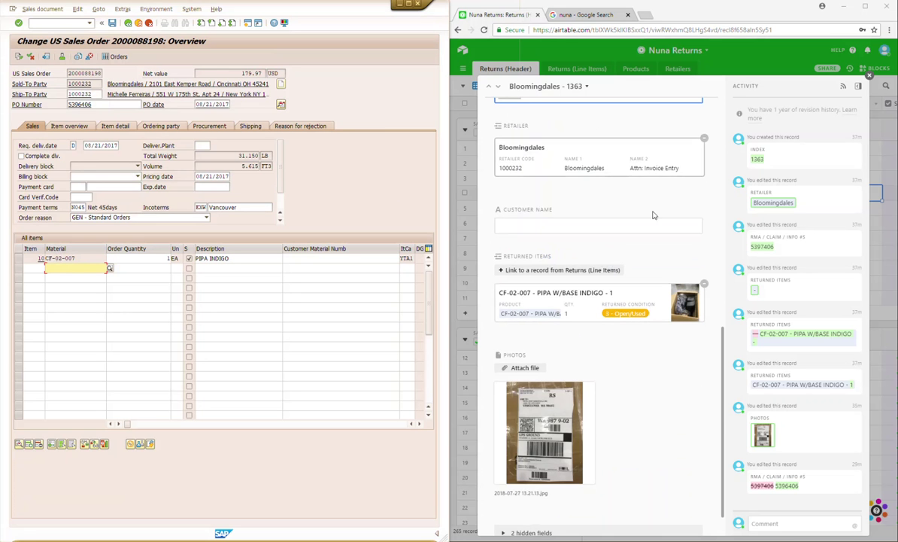
{"action": "key", "text": "ctrl+a"}
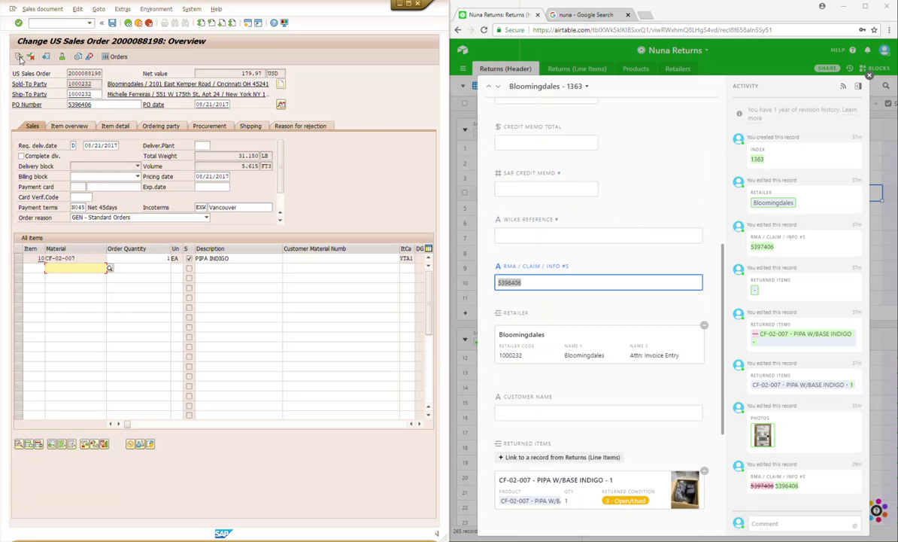
{"action": "left_click", "coordinate": [20, 57]}
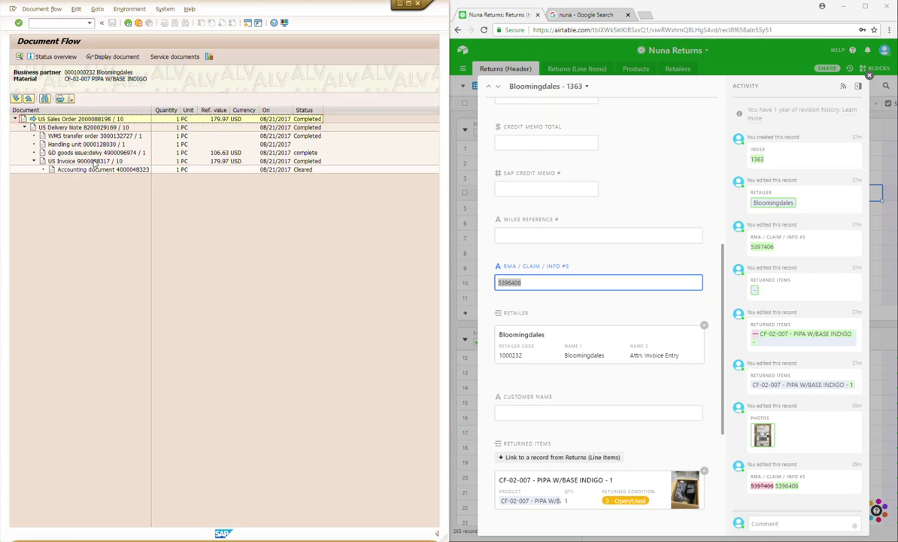
{"action": "double_click", "coordinate": [91, 162]}
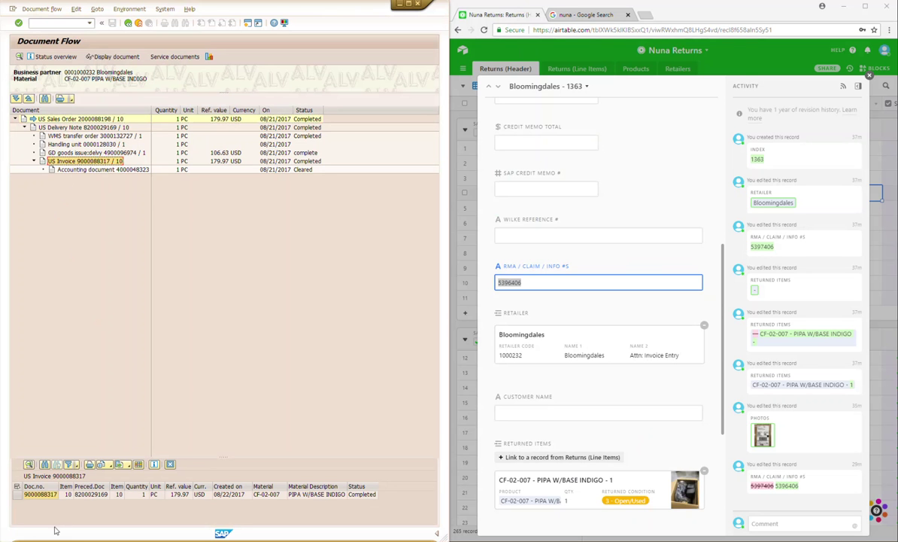
{"action": "left_click", "coordinate": [51, 495]}
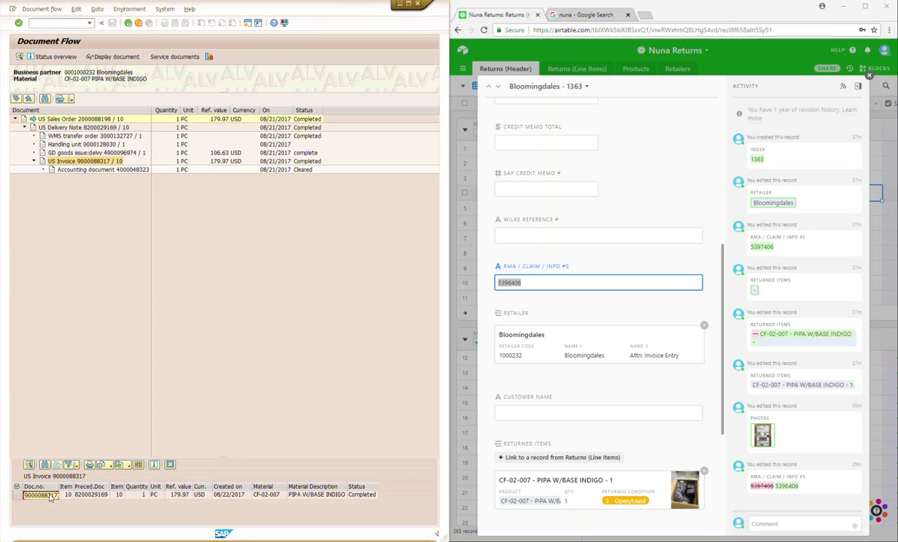
{"action": "left_click", "coordinate": [65, 23]}
{"action": "key", "text": "Return"}
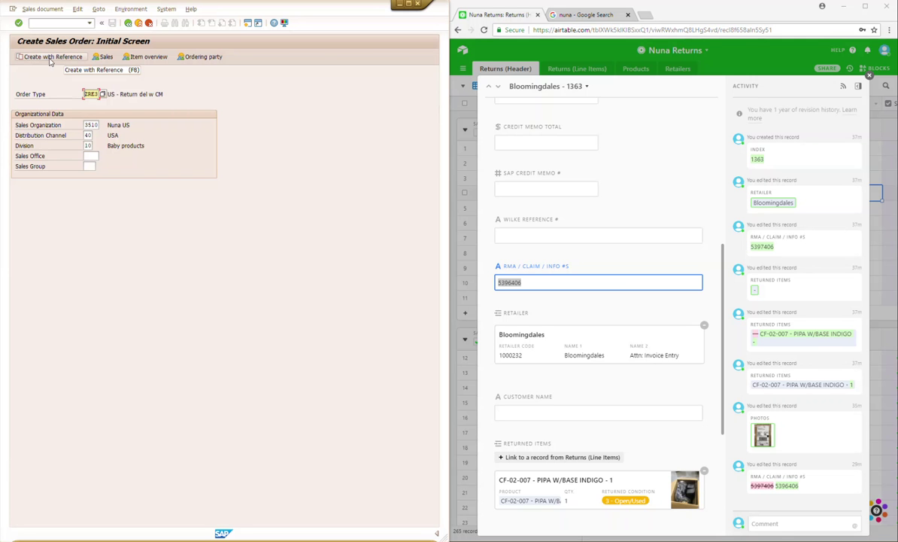
{"action": "left_click", "coordinate": [51, 58]}
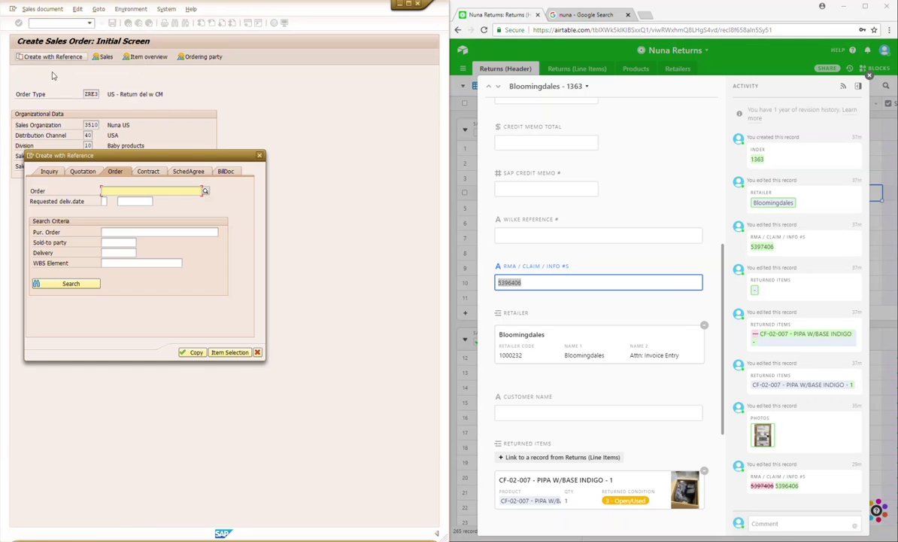
{"action": "left_click", "coordinate": [227, 172]}
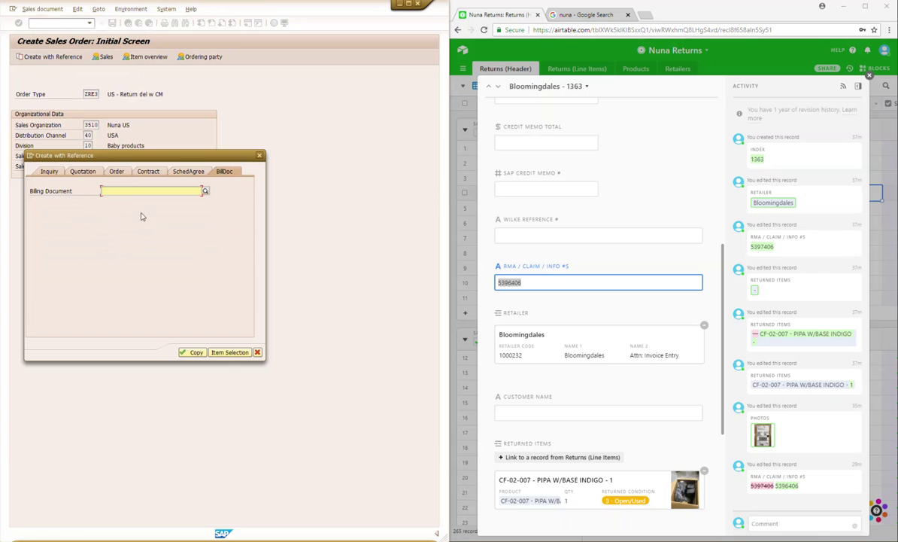
{"action": "type", "text": "9000088317"}
{"action": "left_click", "coordinate": [191, 352]}
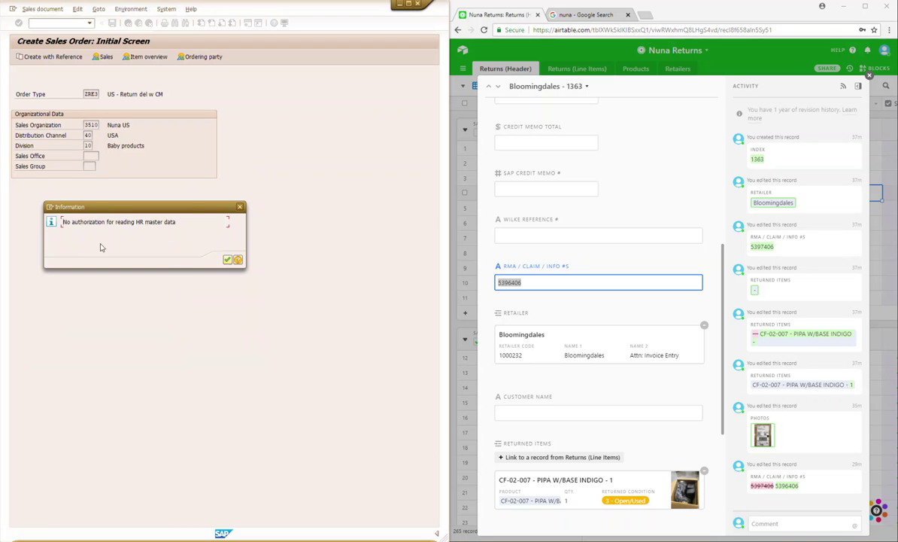
{"action": "left_click", "coordinate": [229, 260]}
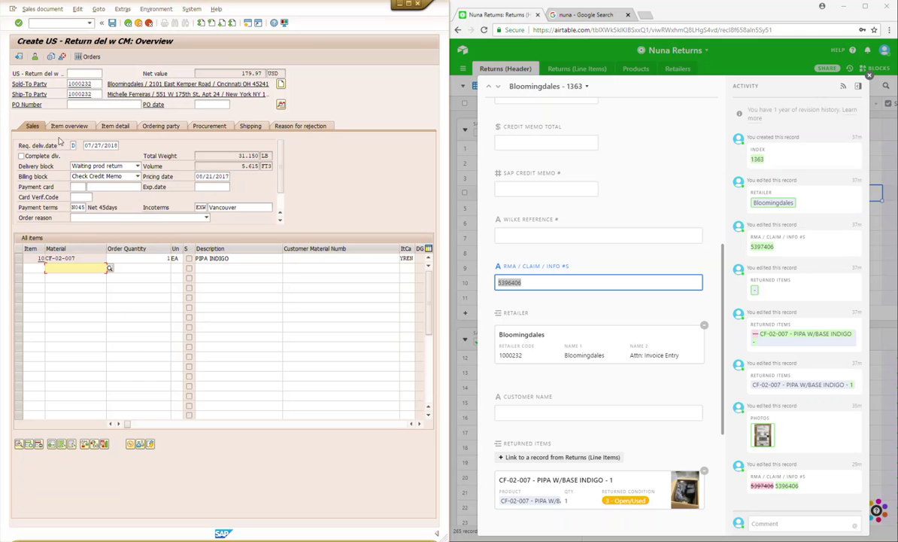
Step: Set the return order's PO number to 5396406 and PO date to 07/27/2018
{"action": "left_click", "coordinate": [83, 102]}
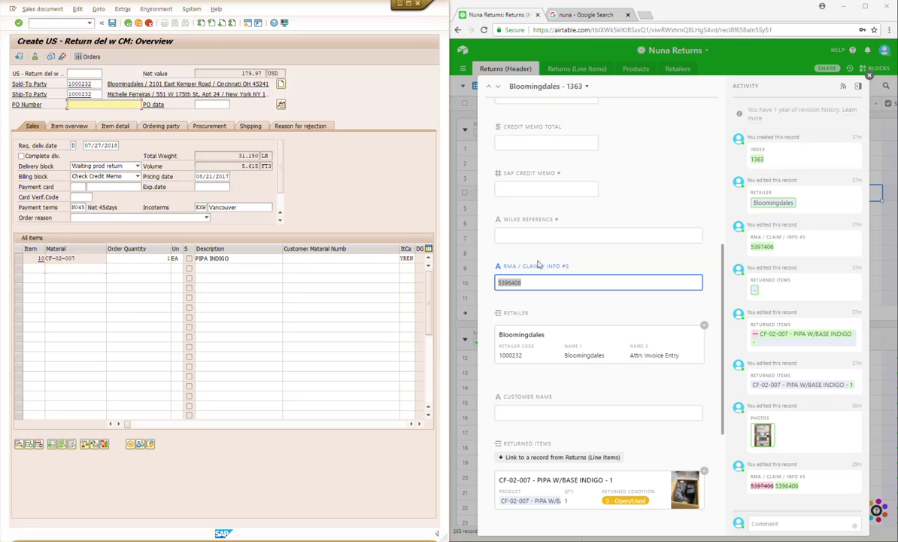
{"action": "left_click", "coordinate": [535, 283]}
{"action": "left_click_drag", "start_coordinate": [536, 282], "coordinate": [477, 289]}
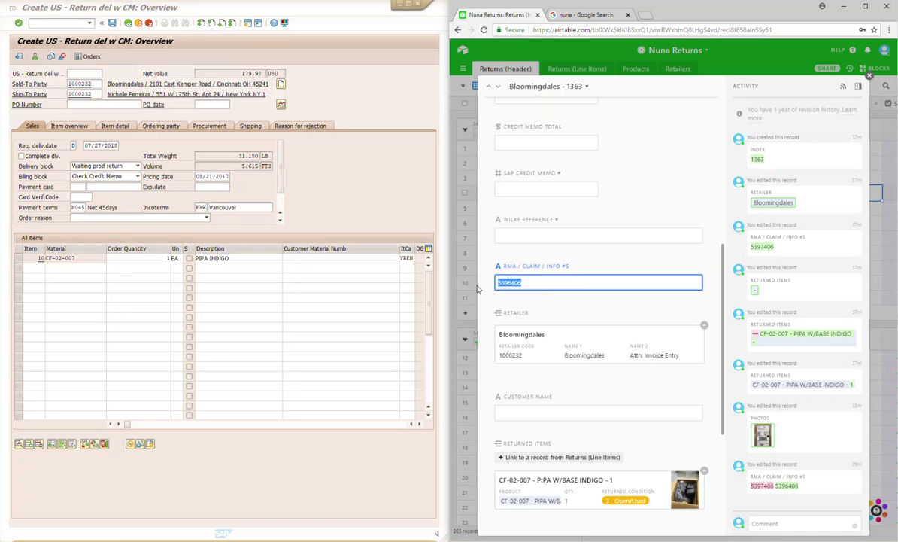
{"action": "left_click", "coordinate": [96, 106]}
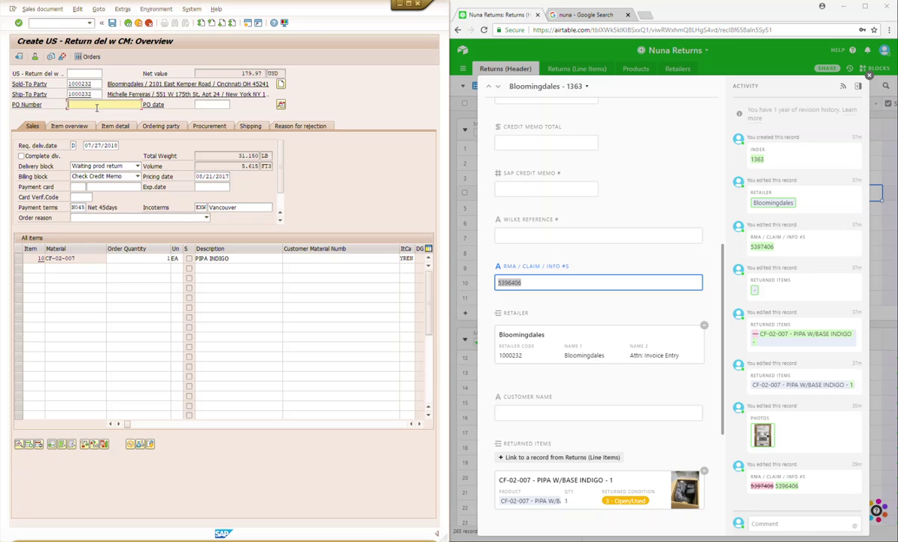
{"action": "key", "text": "ctrl+v"}
{"action": "left_click", "coordinate": [210, 105]}
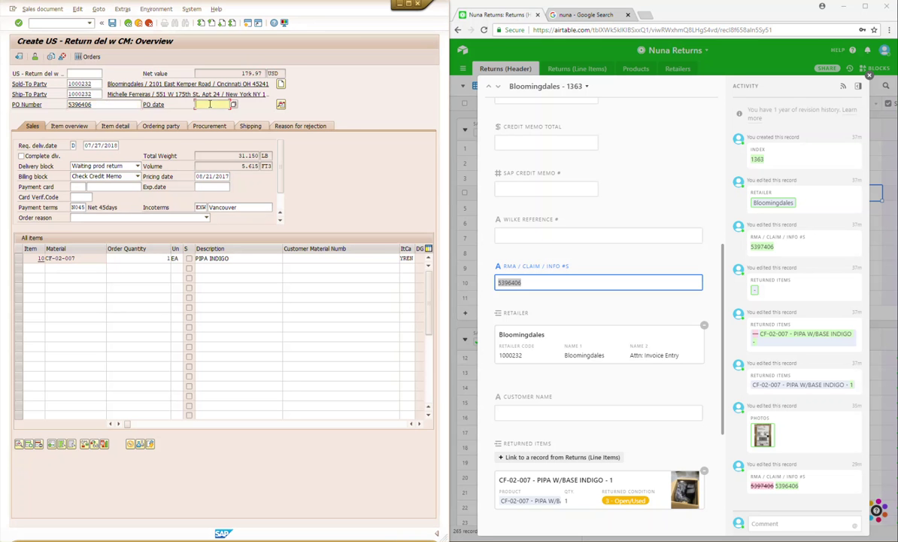
{"action": "type", "text": "07/27/2018"}
Step: Choose order reason RET - Damaged product and copy the 179.97 net value
{"action": "left_click", "coordinate": [109, 218]}
{"action": "key", "text": "r"}
{"action": "key", "text": "e"}
{"action": "key", "text": "t"}
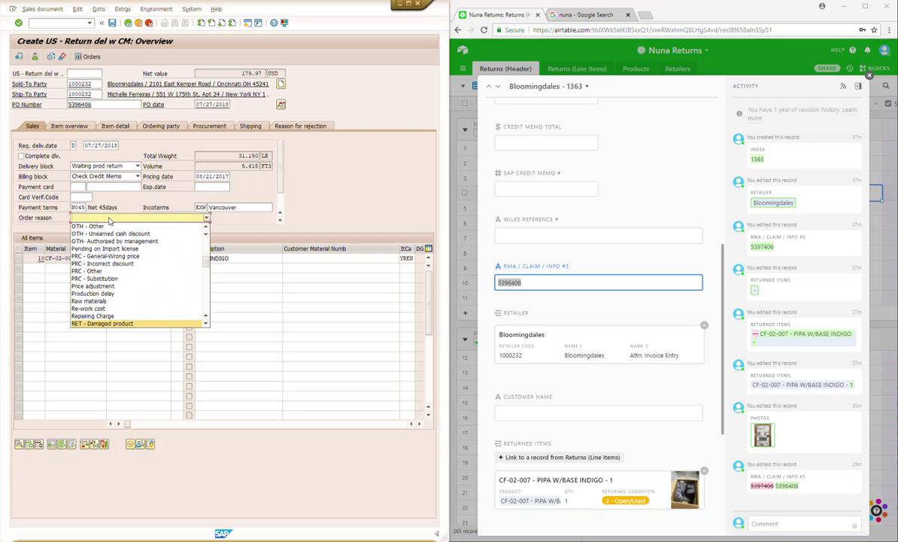
{"action": "key", "text": "Return"}
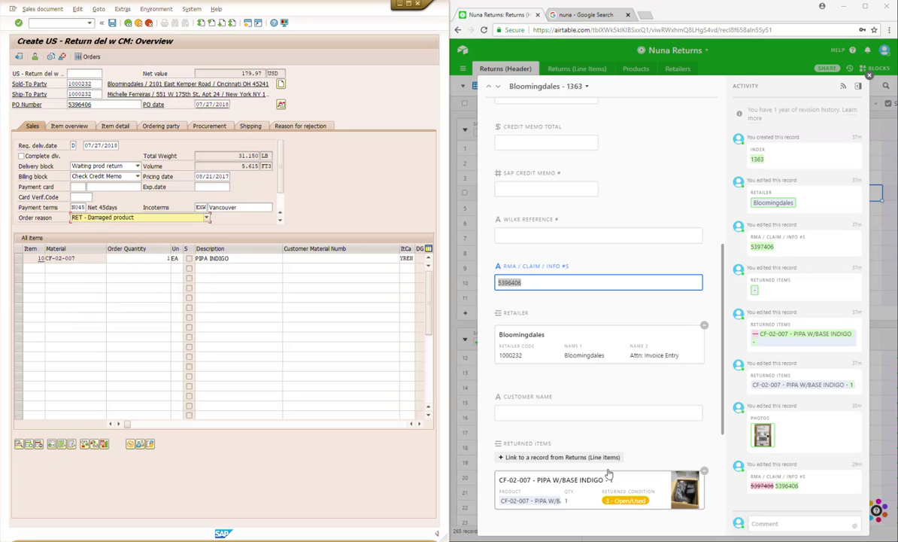
{"action": "double_click", "coordinate": [245, 73]}
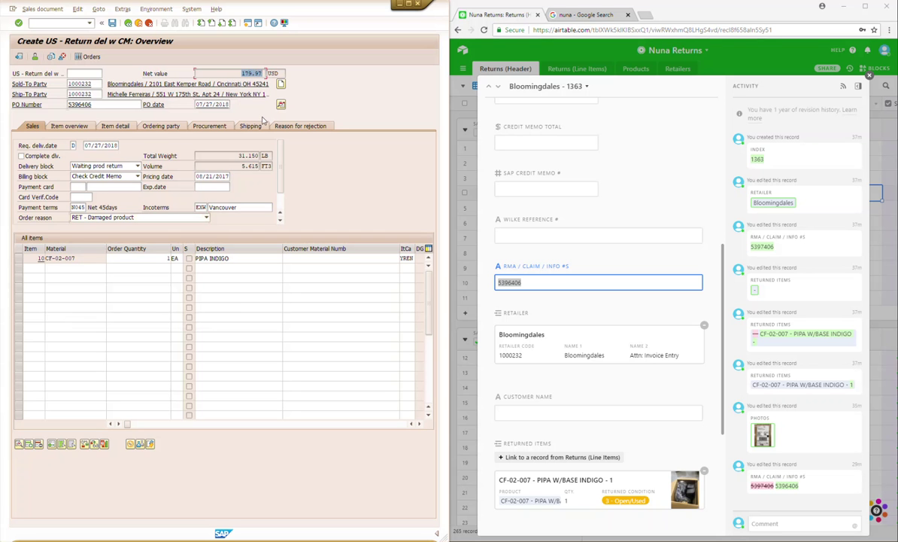
Step: Enter 179.97 as the Credit Memo Total on the Bloomingdales - 1363 return
{"action": "scroll", "coordinate": [540, 217], "scroll_direction": "up", "scroll_amount": 1}
{"action": "scroll", "coordinate": [539, 217], "scroll_direction": "up", "scroll_amount": 1}
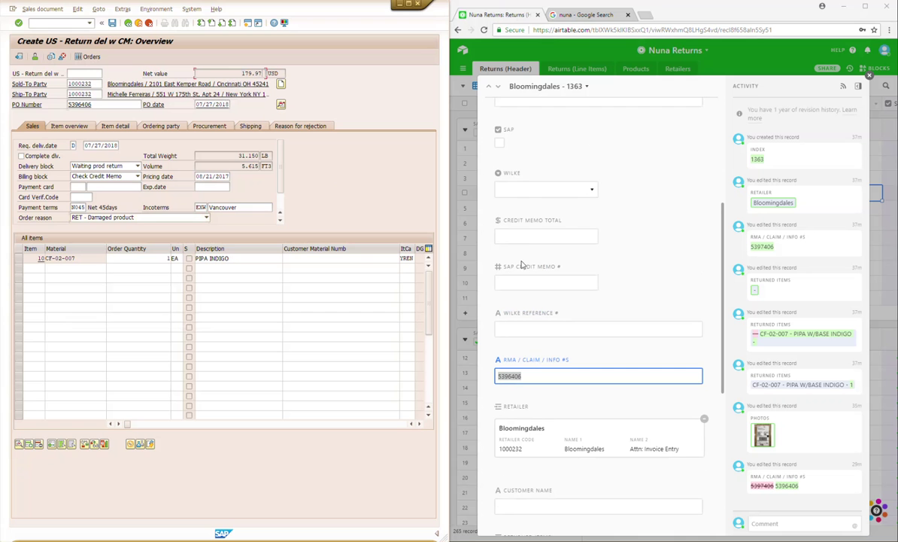
{"action": "left_click", "coordinate": [525, 237]}
{"action": "key", "text": "ctrl+v"}
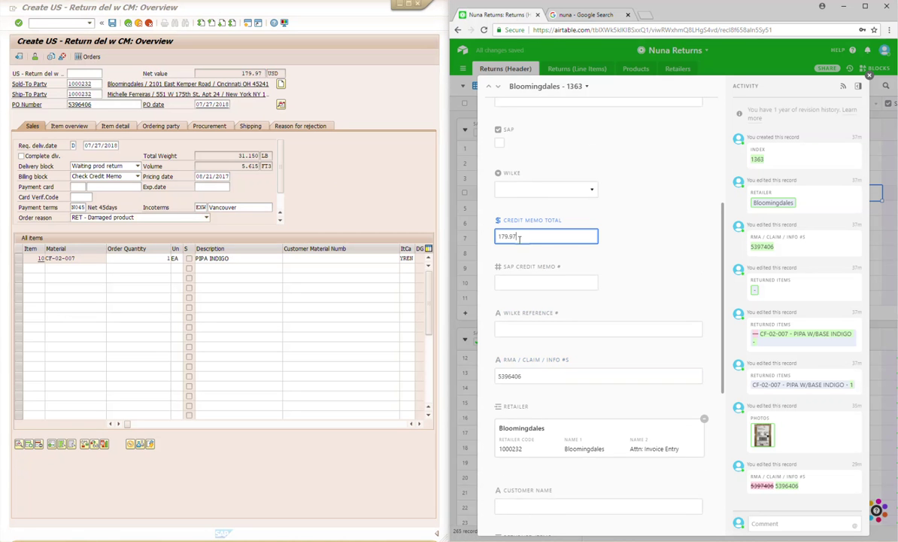
Step: Fill in the customer's name in the Customer Name field
{"action": "scroll", "coordinate": [548, 431], "scroll_direction": "down", "scroll_amount": 3}
{"action": "scroll", "coordinate": [553, 512], "scroll_direction": "up", "scroll_amount": 2}
{"action": "left_click", "coordinate": [506, 460]}
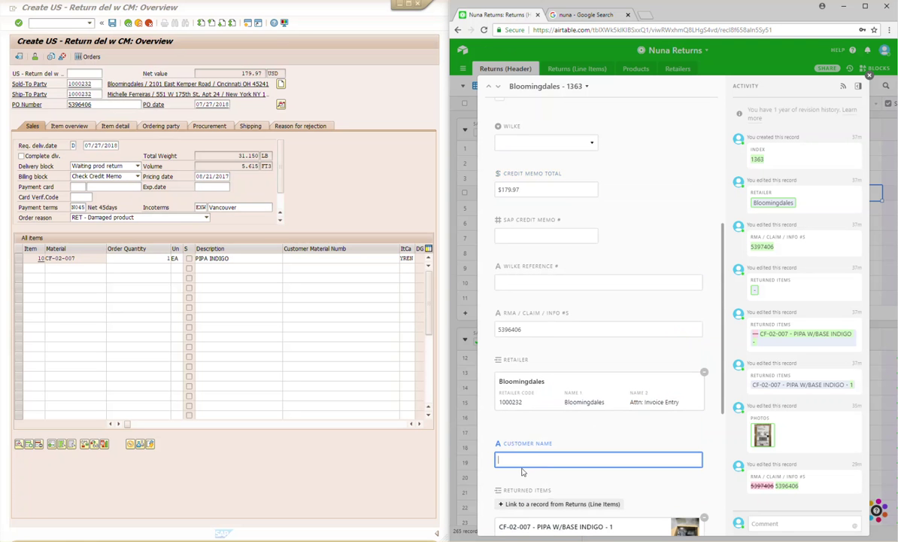
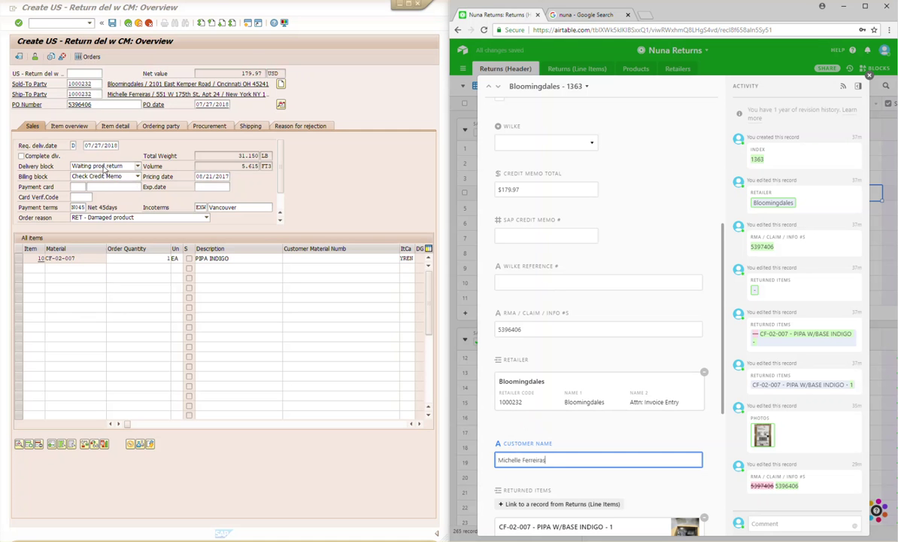
Step: Clear the delivery block on the return order
{"action": "left_click", "coordinate": [103, 166]}
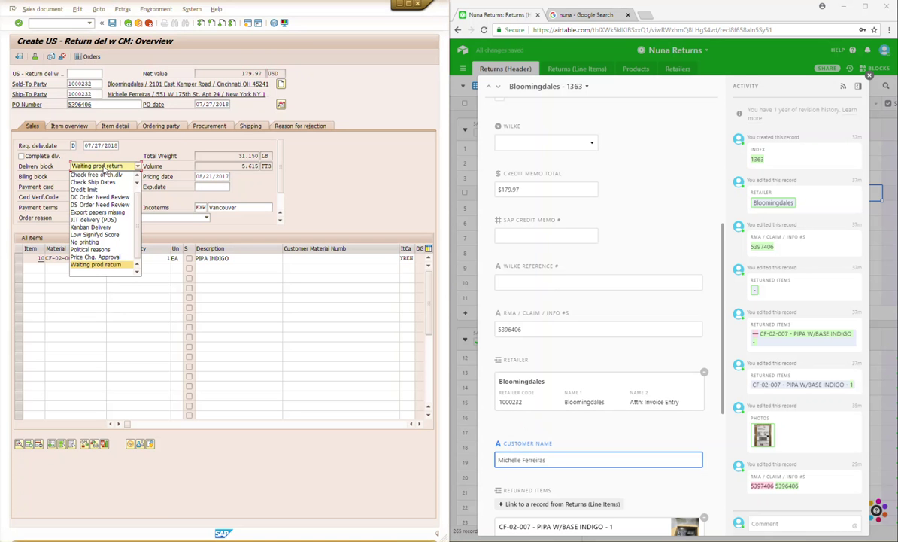
{"action": "left_click", "coordinate": [103, 169]}
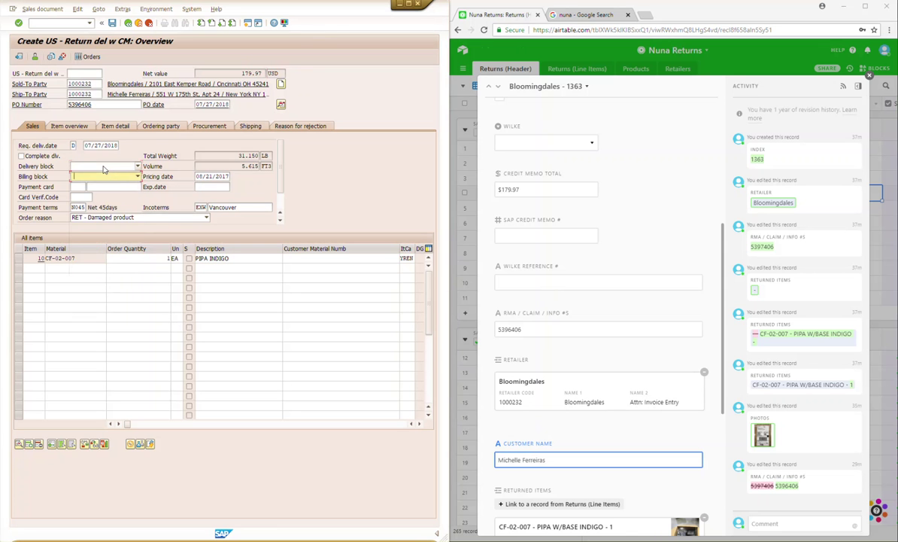
{"action": "left_click", "coordinate": [104, 167]}
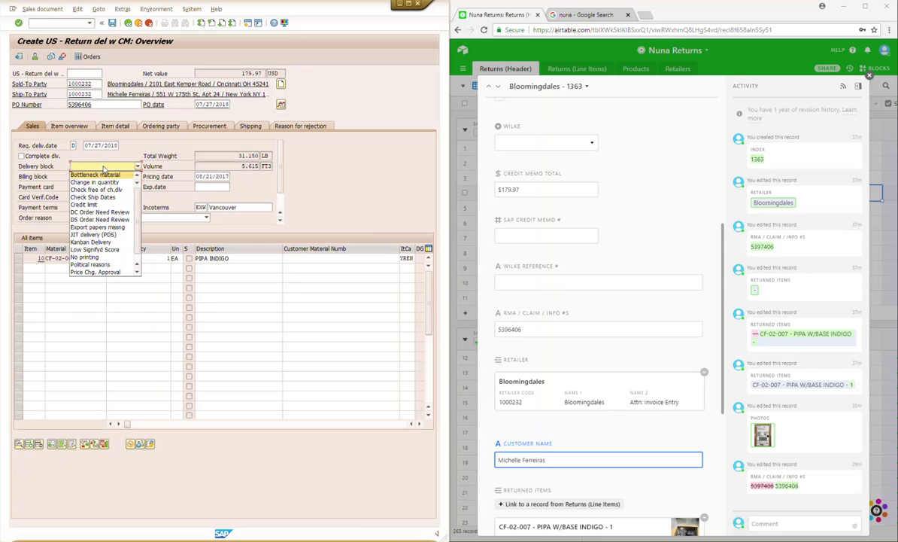
{"action": "left_click", "coordinate": [119, 138]}
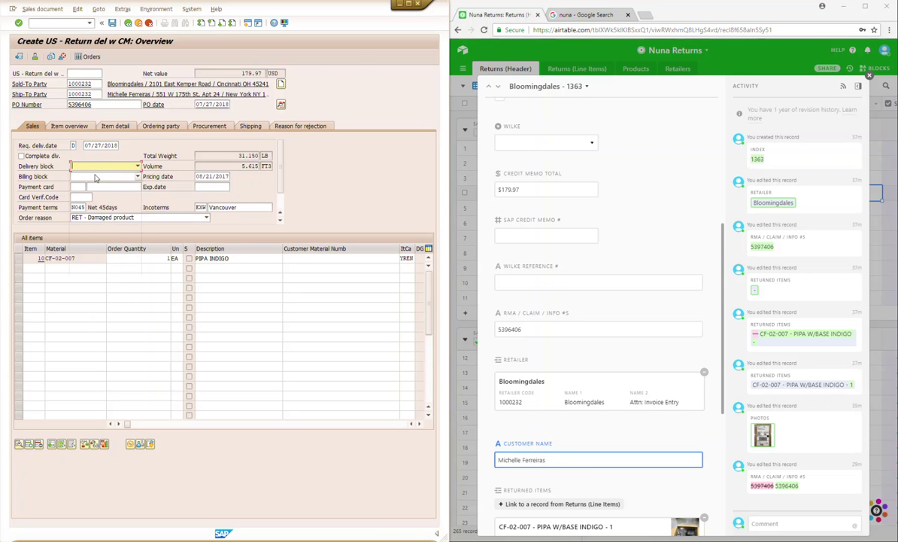
Step: Open the return order's Header Data screen
{"action": "left_click", "coordinate": [281, 105]}
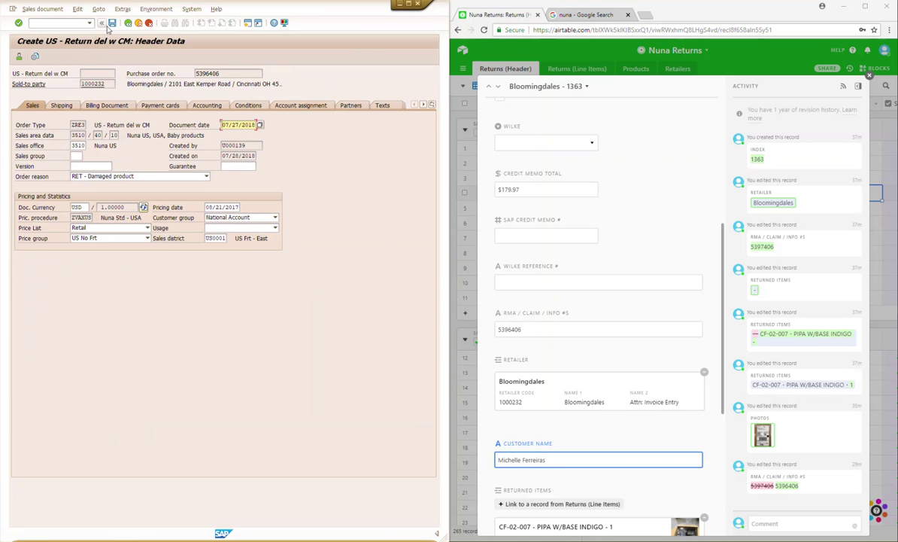
{"action": "left_click", "coordinate": [128, 23]}
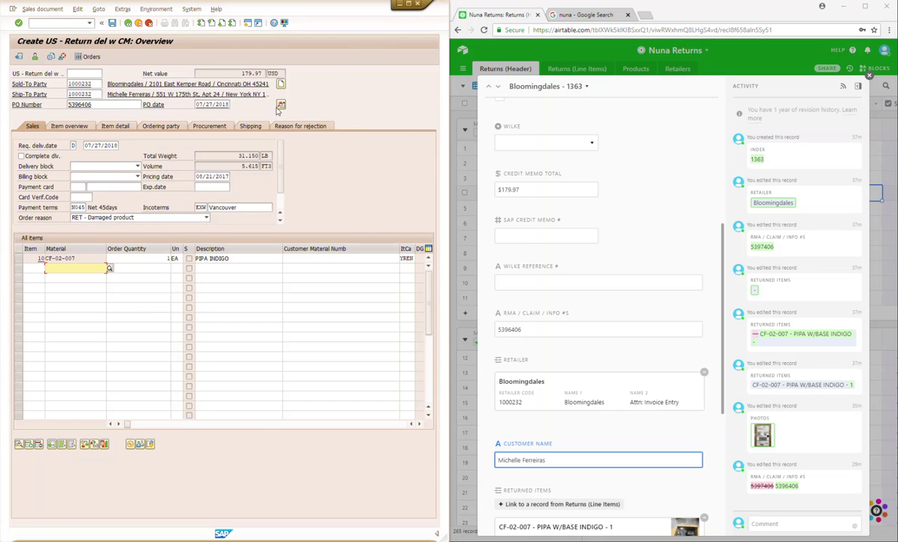
{"action": "left_click", "coordinate": [282, 105]}
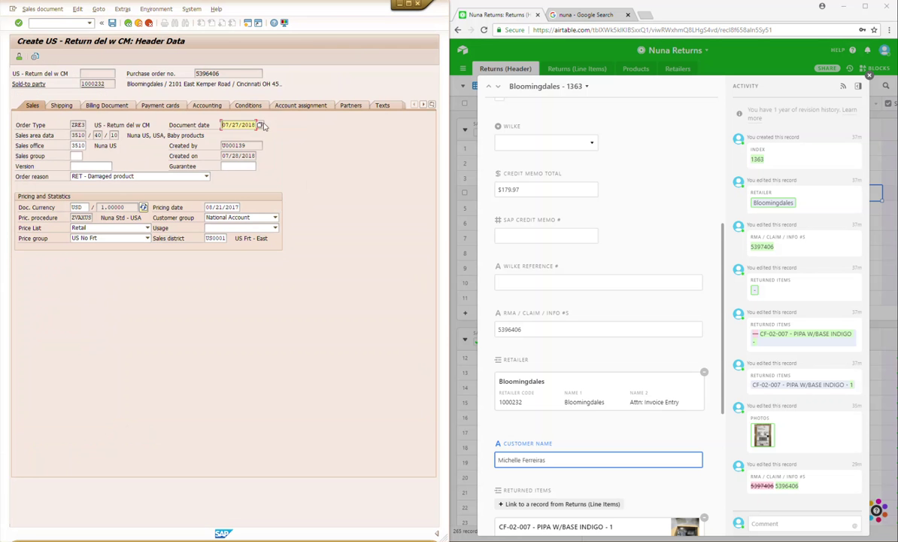
{"action": "left_click", "coordinate": [127, 23]}
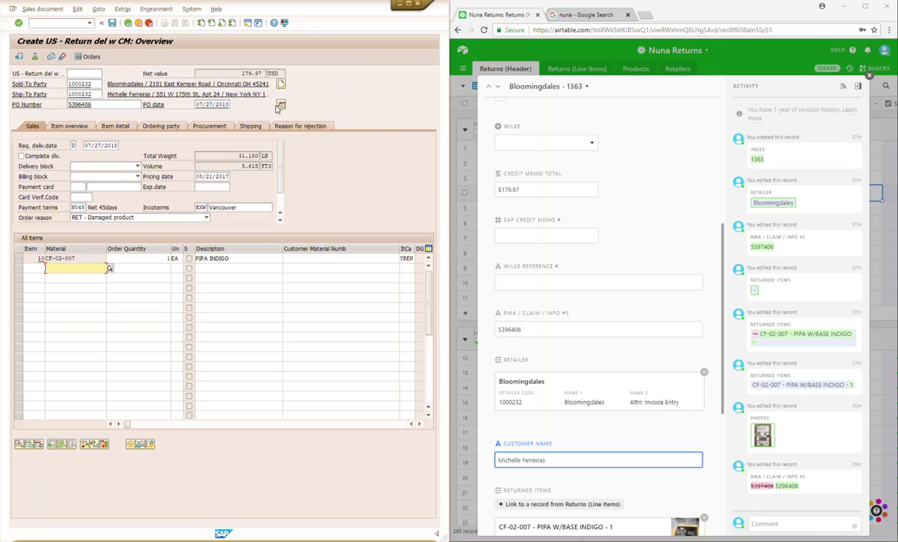
{"action": "left_click", "coordinate": [282, 105]}
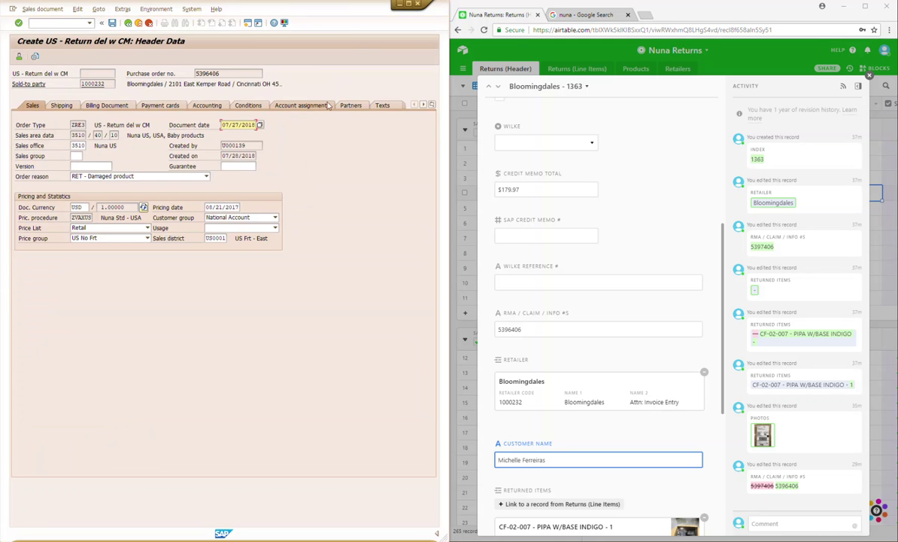
Step: Write 'Processed 7/27/18' in the General Notes text on the header Texts tab
{"action": "left_click", "coordinate": [382, 105]}
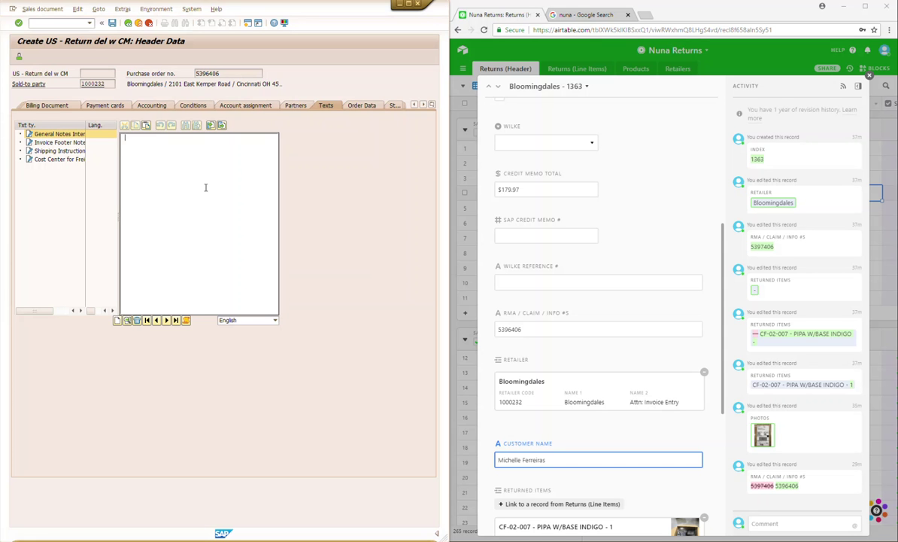
{"action": "type", "text": "Processed 7/"}
{"action": "key", "text": "ctrl+a"}
{"action": "type", "text": "27/"}
{"action": "key", "text": "ctrl+a"}
{"action": "key", "text": "BackSpace"}
{"action": "type", "text": "7/27/18"}
{"action": "key", "text": "ctrl+a"}
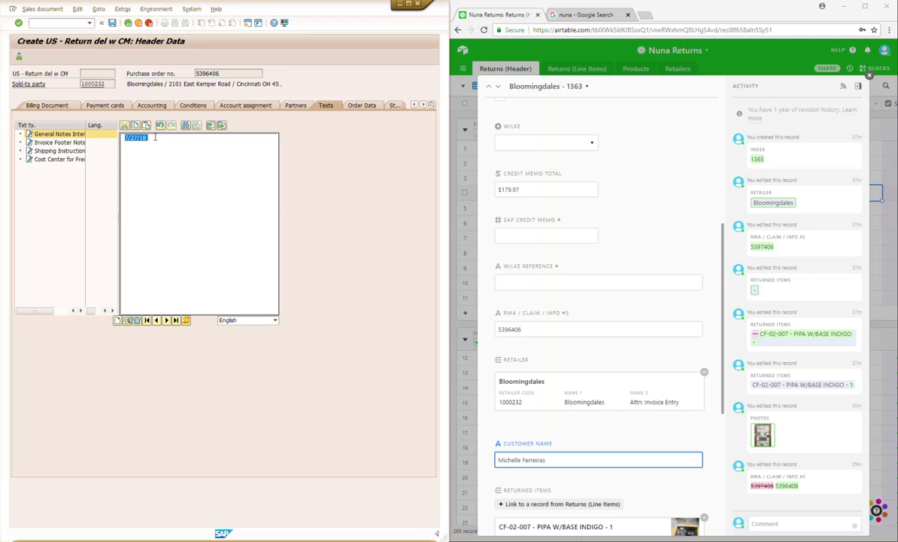
{"action": "type", "text": "Processed 7/2"}
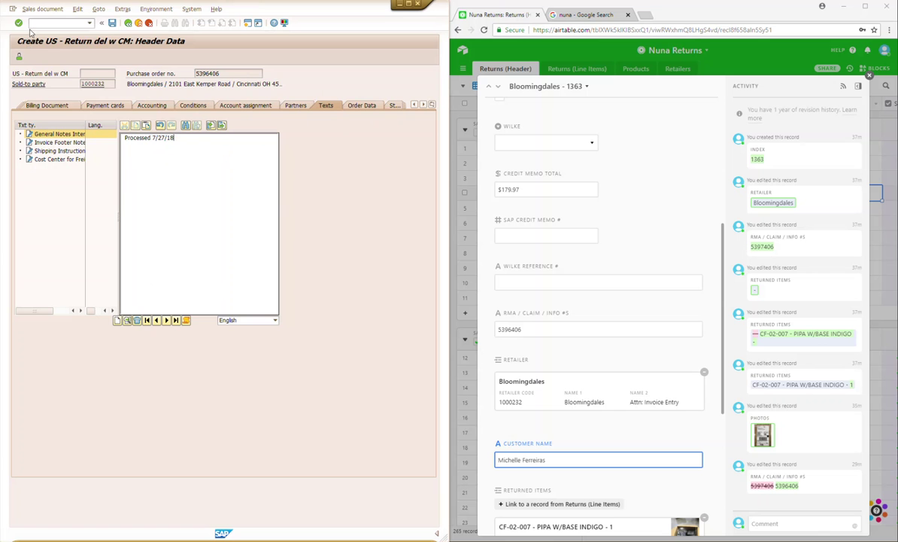
{"action": "left_click", "coordinate": [43, 9]}
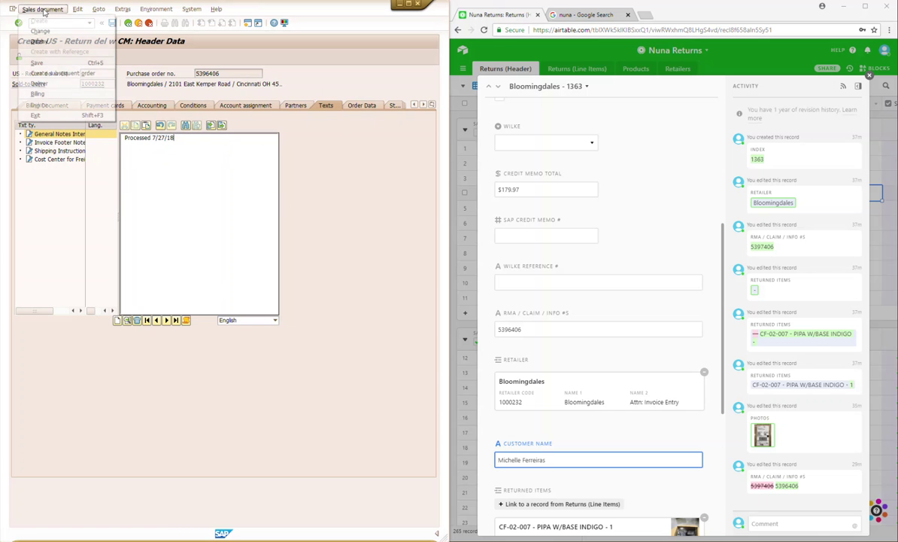
{"action": "left_click", "coordinate": [39, 84]}
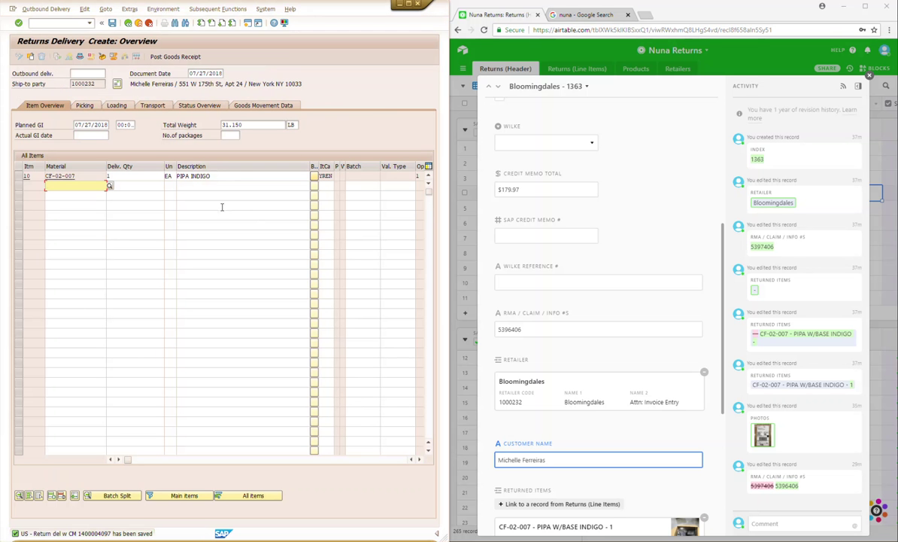
{"action": "left_click", "coordinate": [170, 60]}
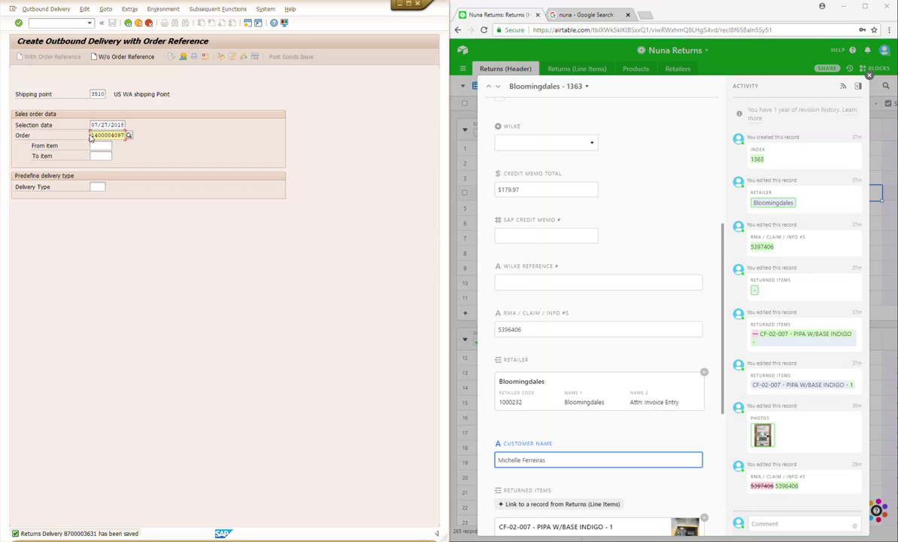
{"action": "left_click_drag", "start_coordinate": [91, 135], "coordinate": [129, 136]}
{"action": "key", "text": "ctrl+c"}
{"action": "left_click", "coordinate": [526, 239]}
{"action": "left_click", "coordinate": [526, 238]}
{"action": "key", "text": "ctrl+v"}
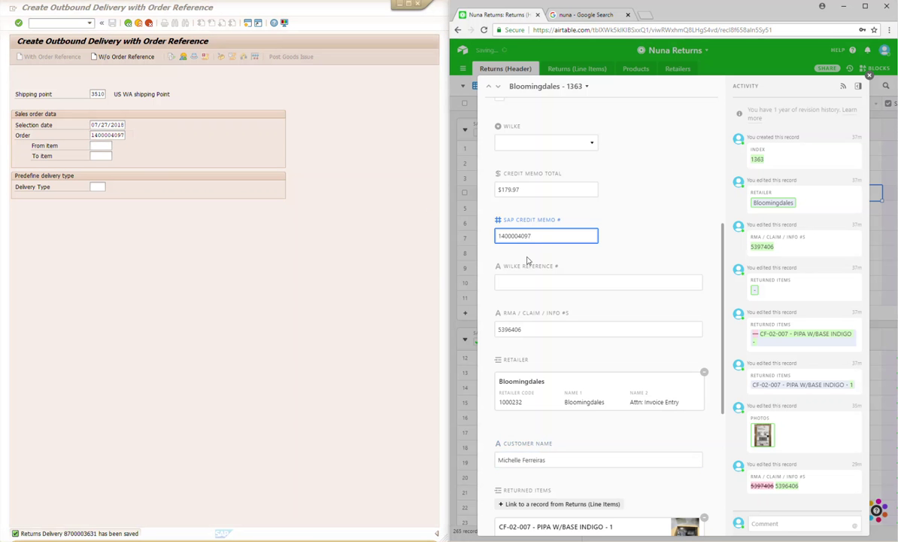
{"action": "scroll", "coordinate": [549, 231], "scroll_direction": "up", "scroll_amount": 2}
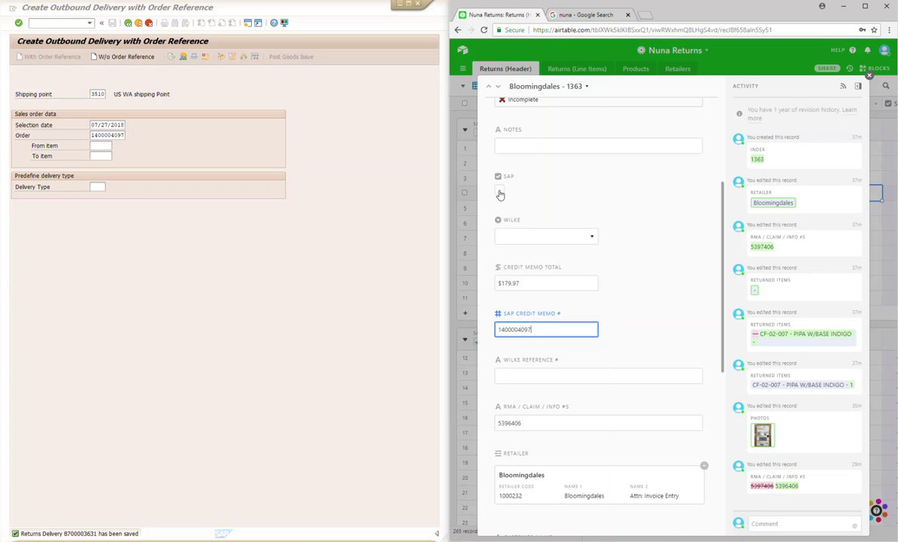
Step: Tick the record's SAP checkbox and copy the credit memo number again
{"action": "left_click", "coordinate": [499, 193]}
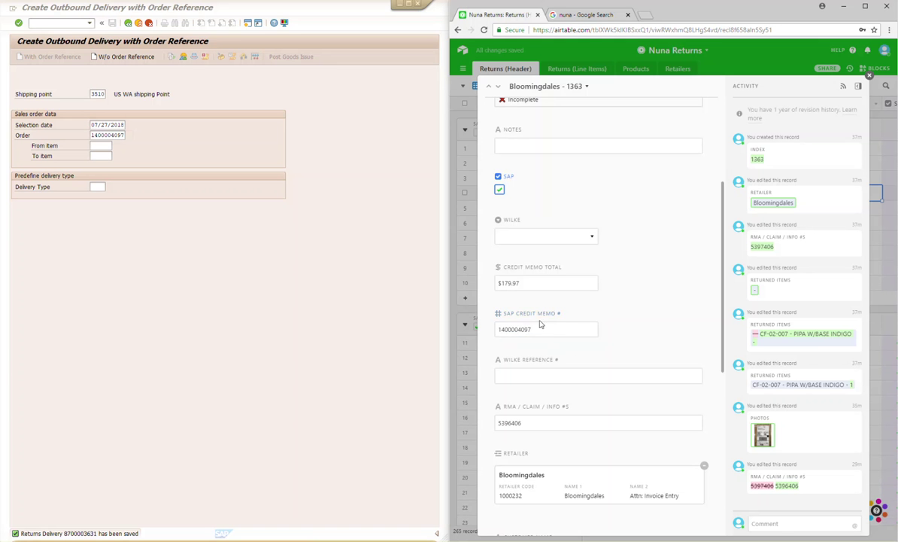
{"action": "left_click_drag", "start_coordinate": [541, 331], "coordinate": [492, 337]}
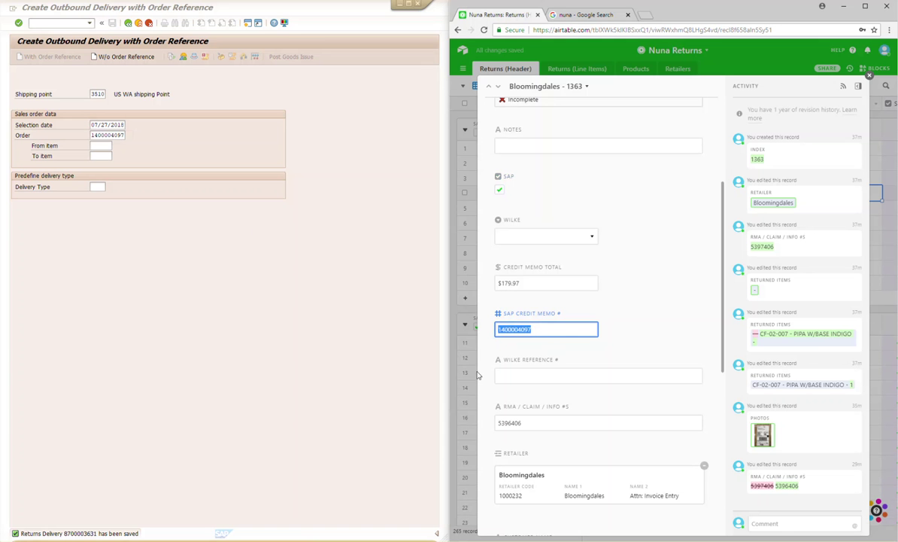
{"action": "left_click", "coordinate": [85, 24]}
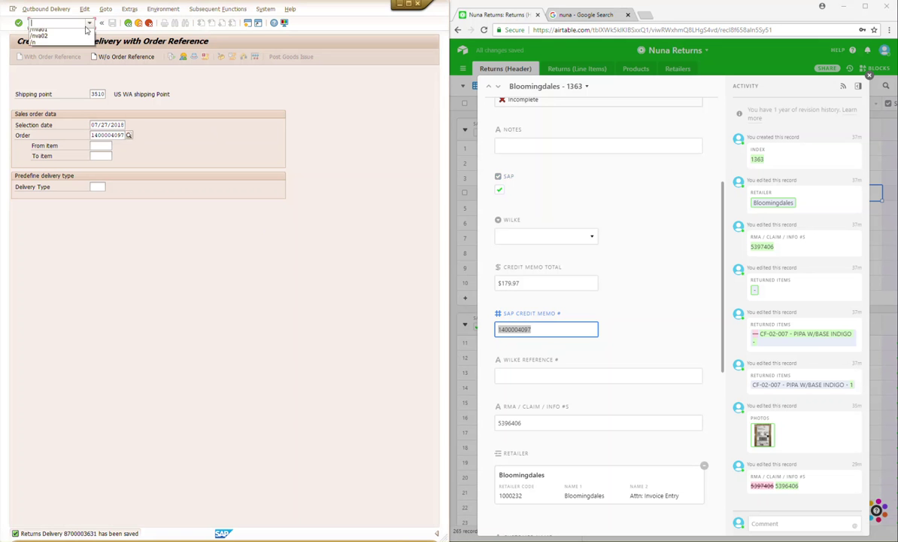
{"action": "left_click", "coordinate": [47, 40]}
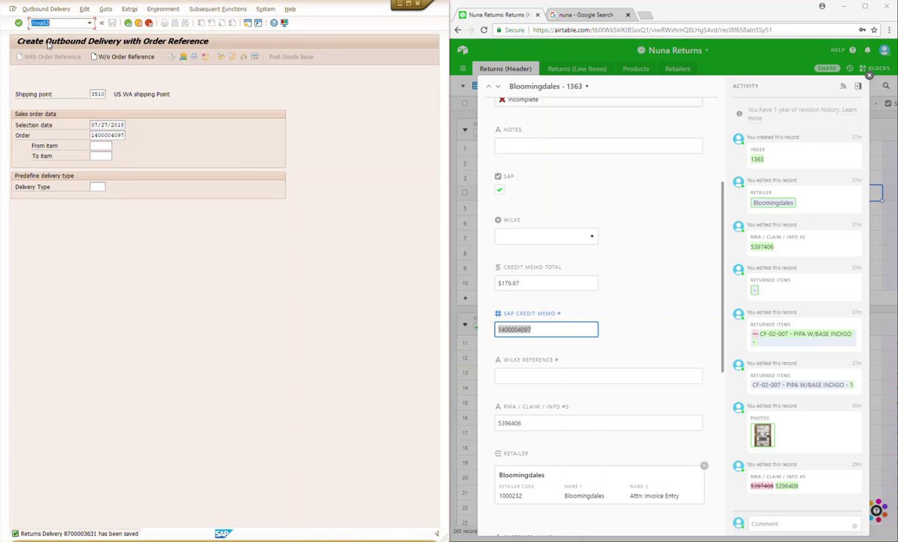
{"action": "key", "text": "Return"}
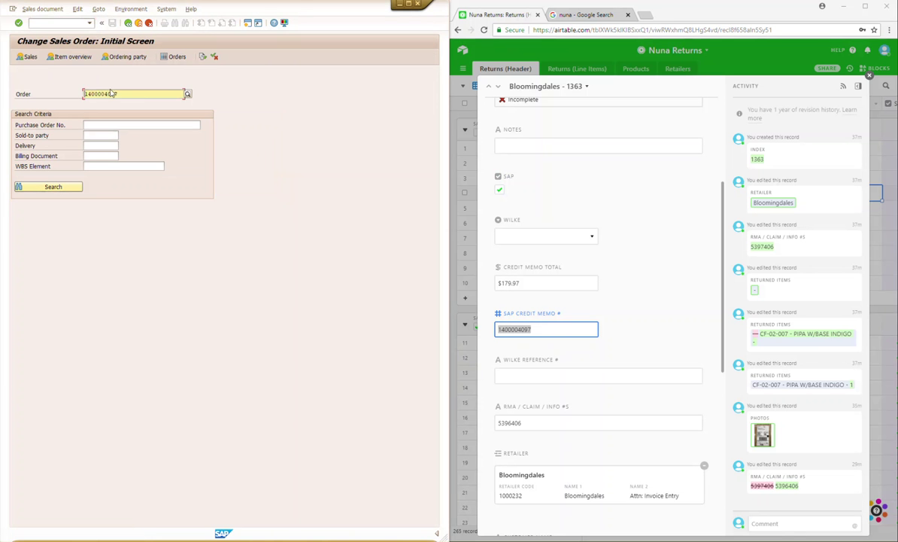
{"action": "left_click", "coordinate": [60, 187]}
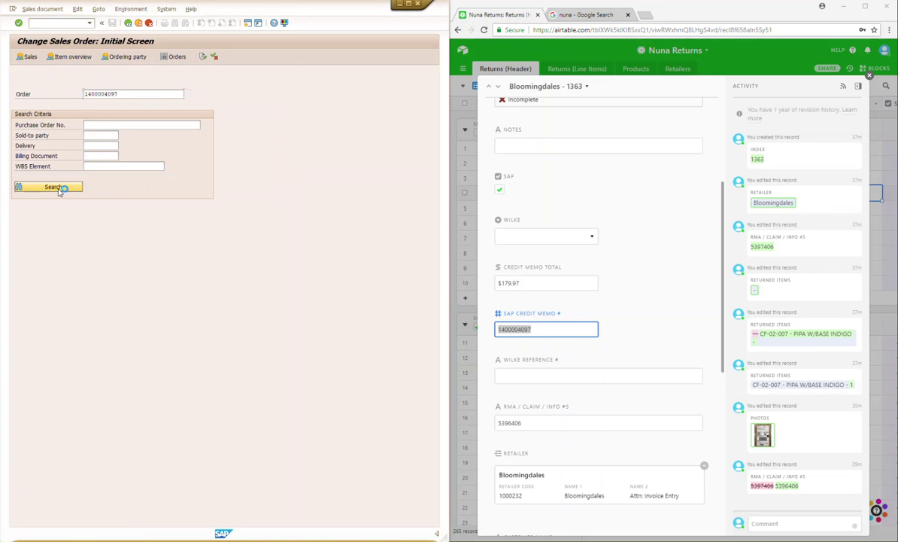
{"action": "left_click", "coordinate": [227, 259]}
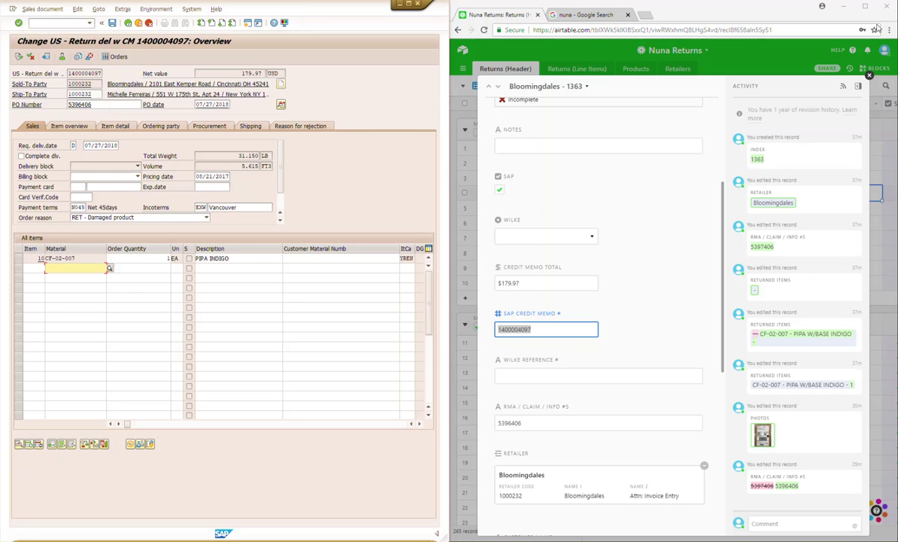
{"action": "left_click", "coordinate": [870, 76]}
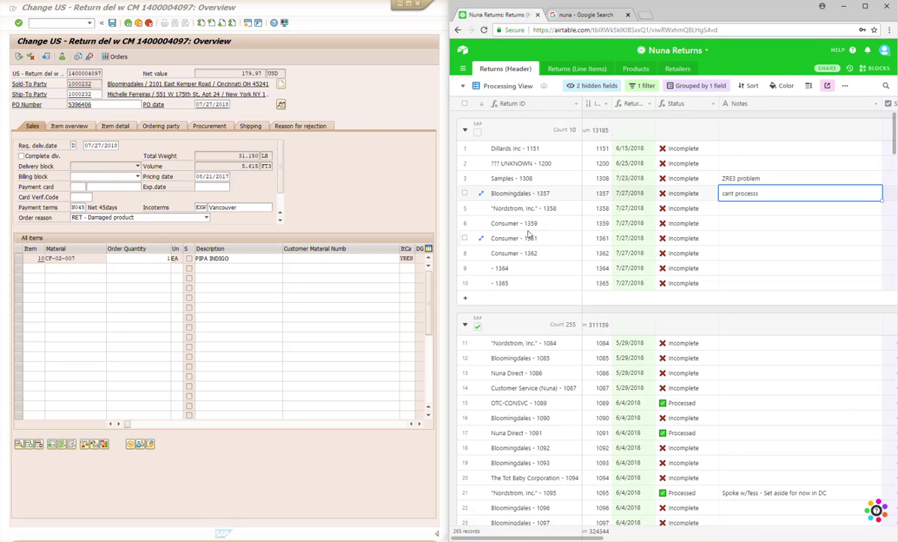
Step: Start a new ZRE3 return order via /nva01 with organisation data 3510/40/10
{"action": "left_click", "coordinate": [91, 23]}
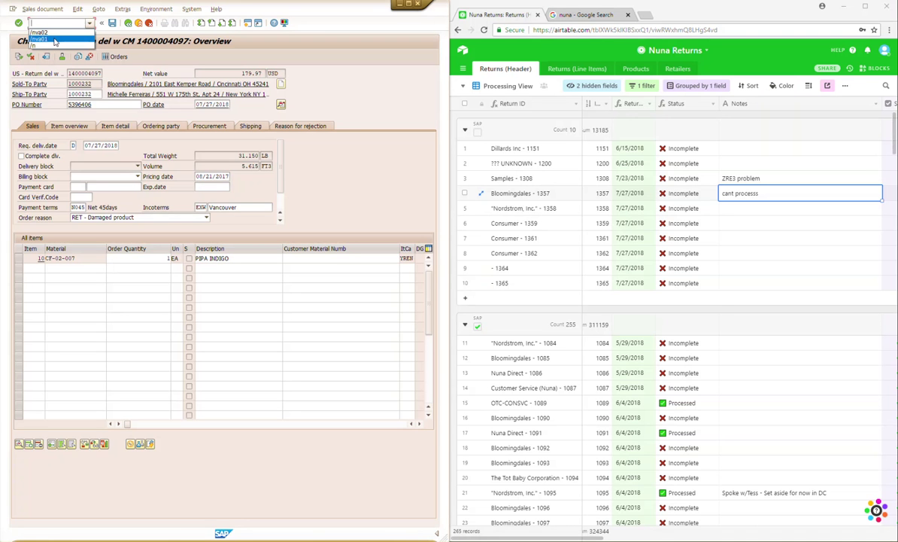
{"action": "left_click", "coordinate": [55, 40]}
{"action": "key", "text": "Return"}
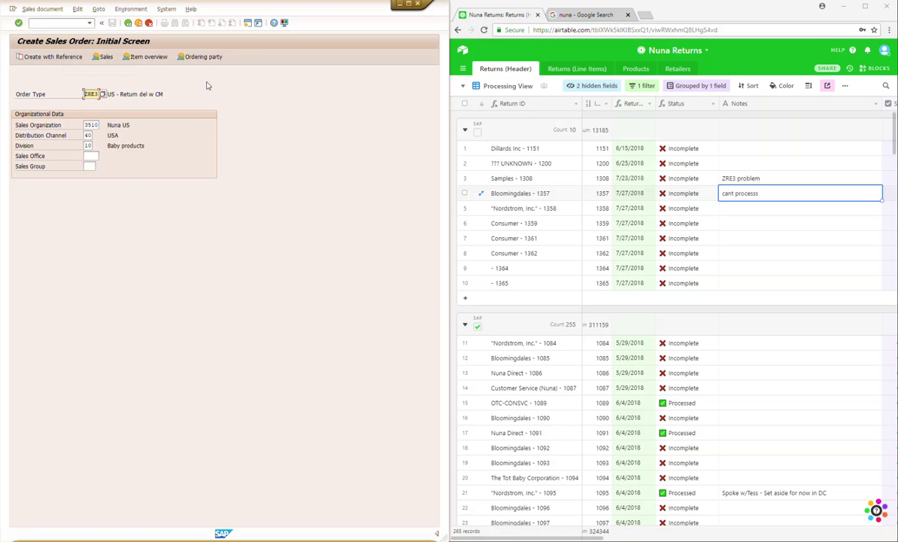
{"action": "key", "text": "Return"}
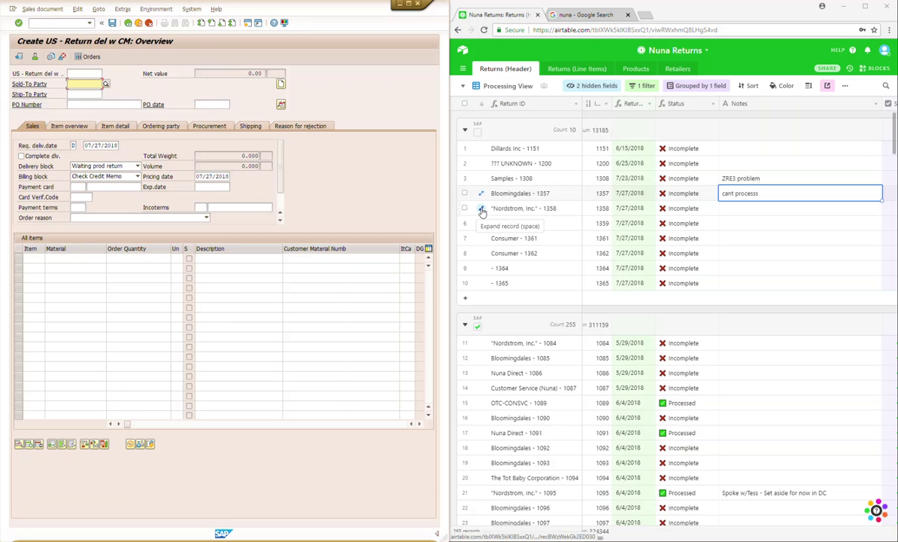
Step: Set customer 1000000 as both sold-to and ship-to party of the Nordstrom return
{"action": "left_click", "coordinate": [483, 211]}
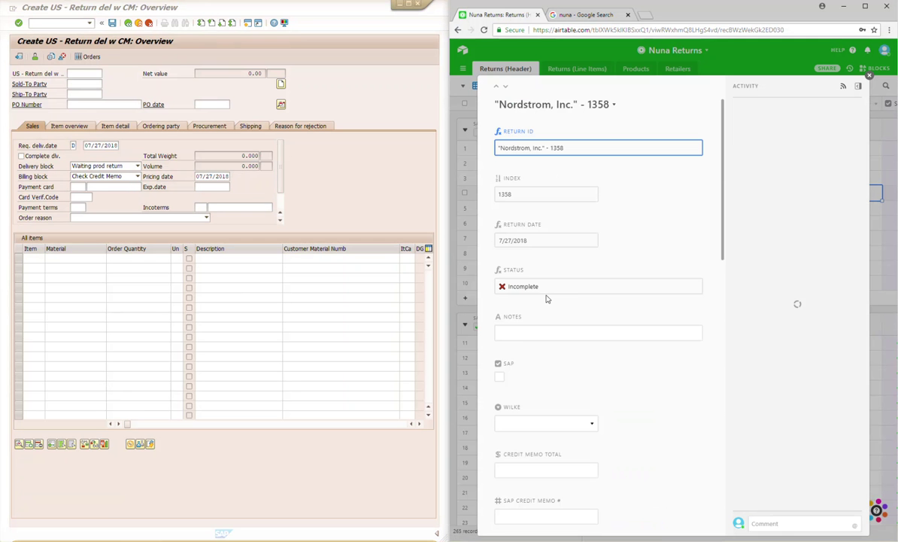
{"action": "scroll", "coordinate": [599, 285], "scroll_direction": "down", "scroll_amount": 2}
{"action": "scroll", "coordinate": [598, 273], "scroll_direction": "down", "scroll_amount": 4}
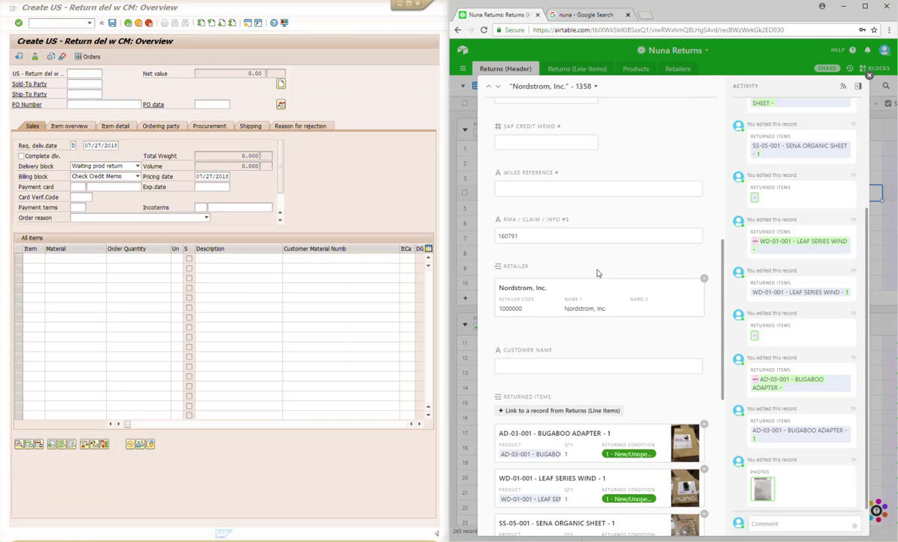
{"action": "left_click", "coordinate": [80, 83]}
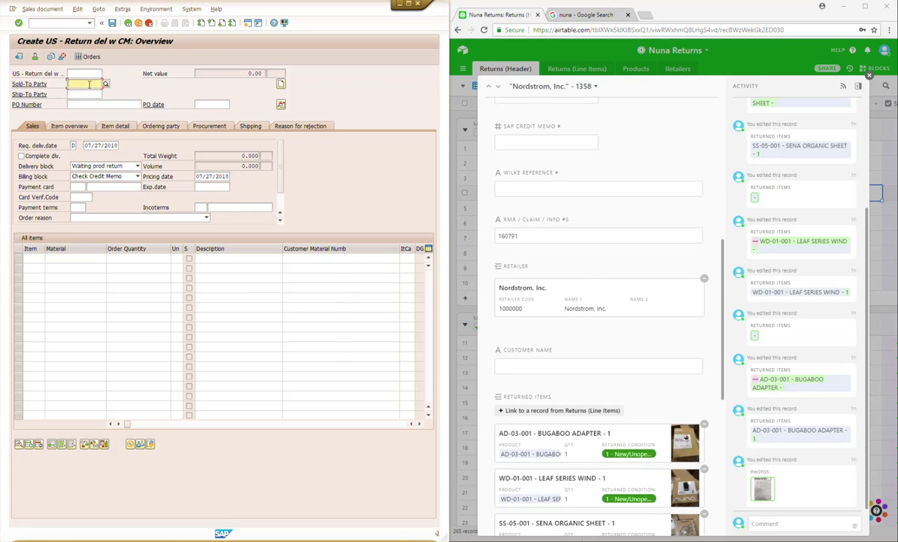
{"action": "type", "text": "100000"}
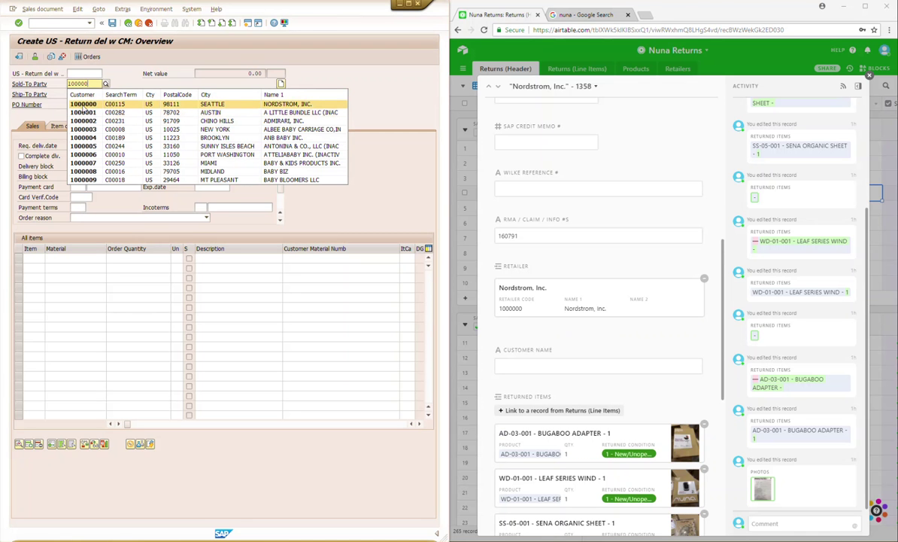
{"action": "left_click", "coordinate": [83, 105]}
{"action": "left_click", "coordinate": [87, 93]}
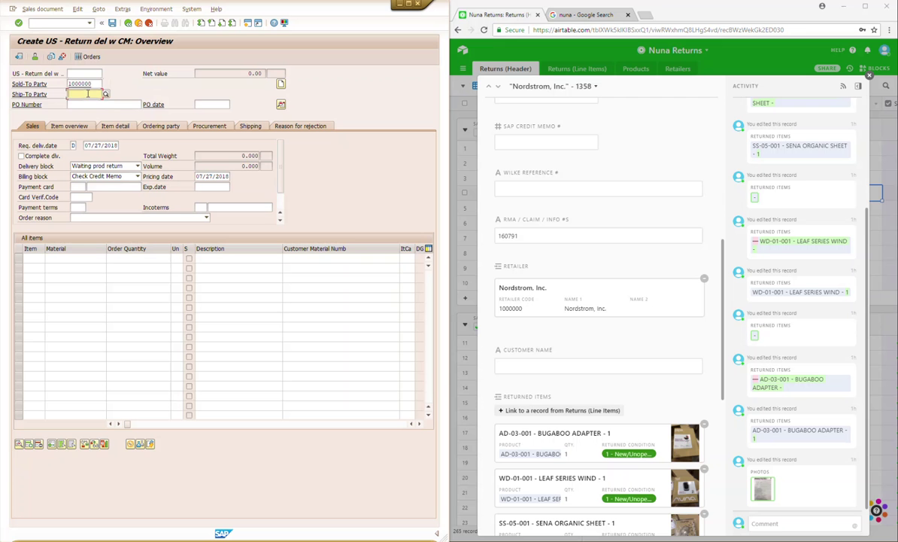
{"action": "type", "text": "1000000"}
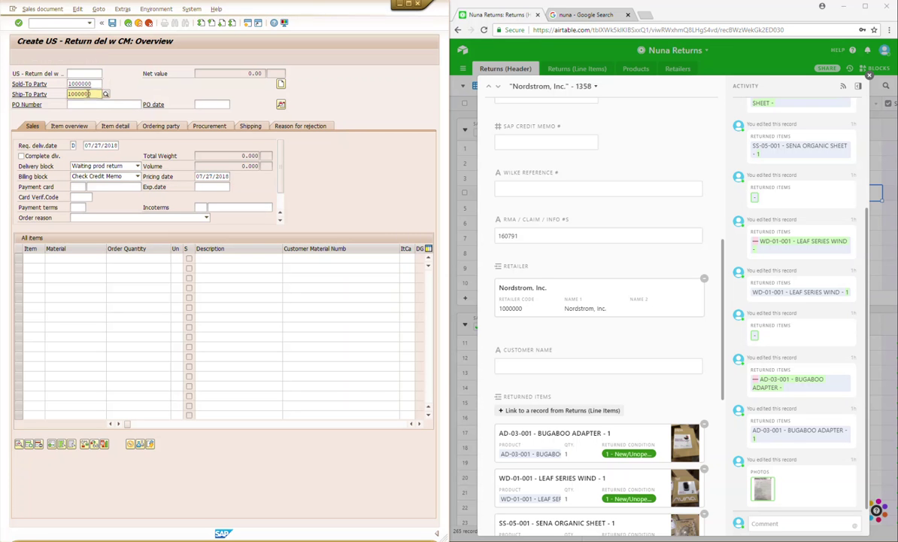
{"action": "left_click", "coordinate": [112, 115]}
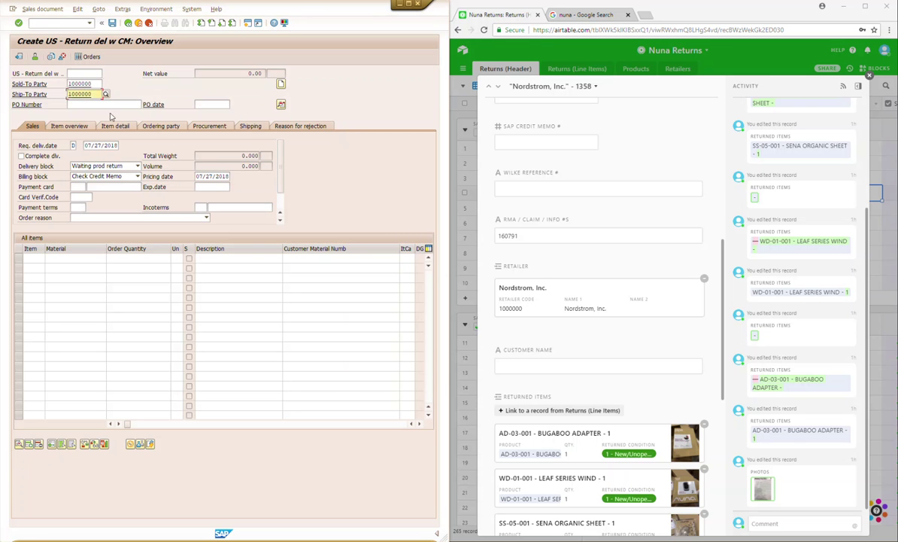
Step: Enter PO number 160791 from the RMA and PO date 07/27/2018
{"action": "left_click_drag", "start_coordinate": [521, 235], "coordinate": [486, 235]}
{"action": "key", "text": "ctrl+c"}
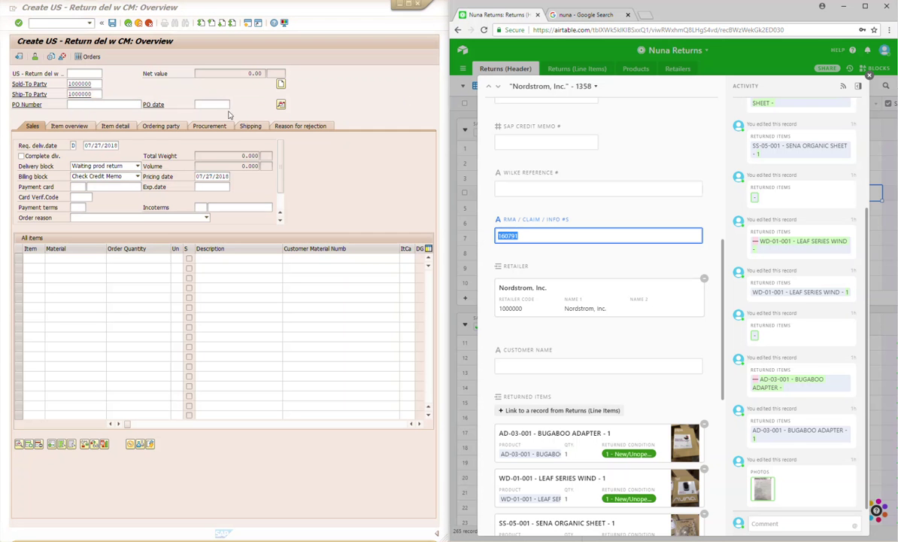
{"action": "left_click", "coordinate": [77, 104]}
{"action": "key", "text": "ctrl+v"}
{"action": "left_click", "coordinate": [207, 104]}
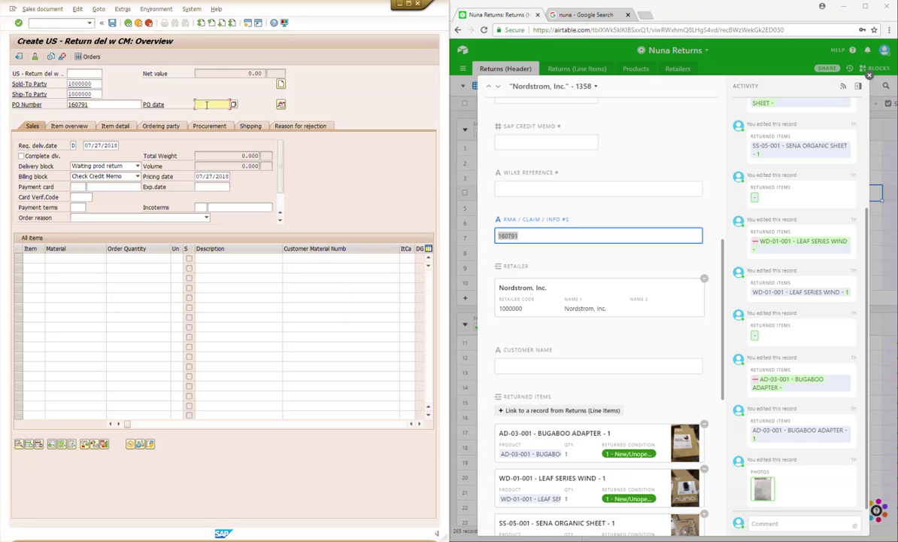
{"action": "key", "text": "BackSpace"}
{"action": "left_click", "coordinate": [213, 113]}
Step: Set the order reason to RET - Damaged product
{"action": "left_click", "coordinate": [107, 218]}
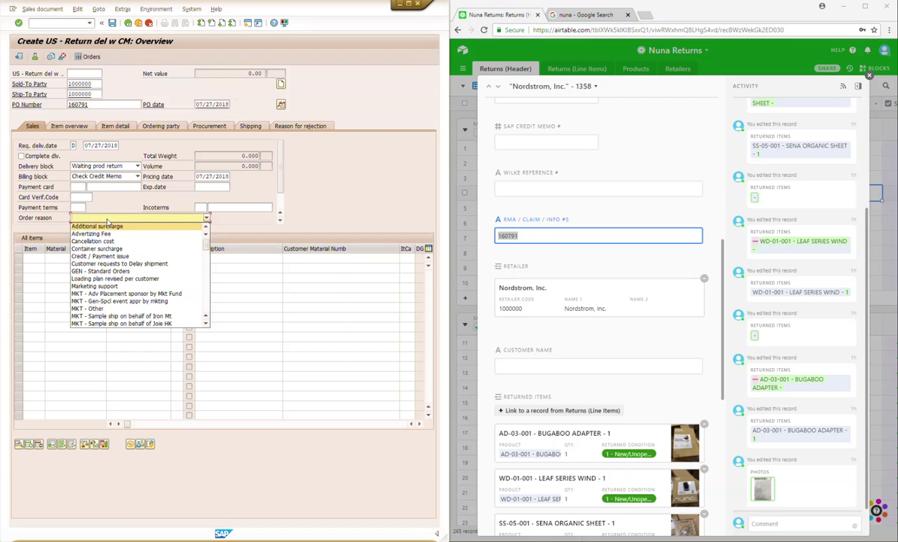
{"action": "type", "text": "RET"}
{"action": "key", "text": "Return"}
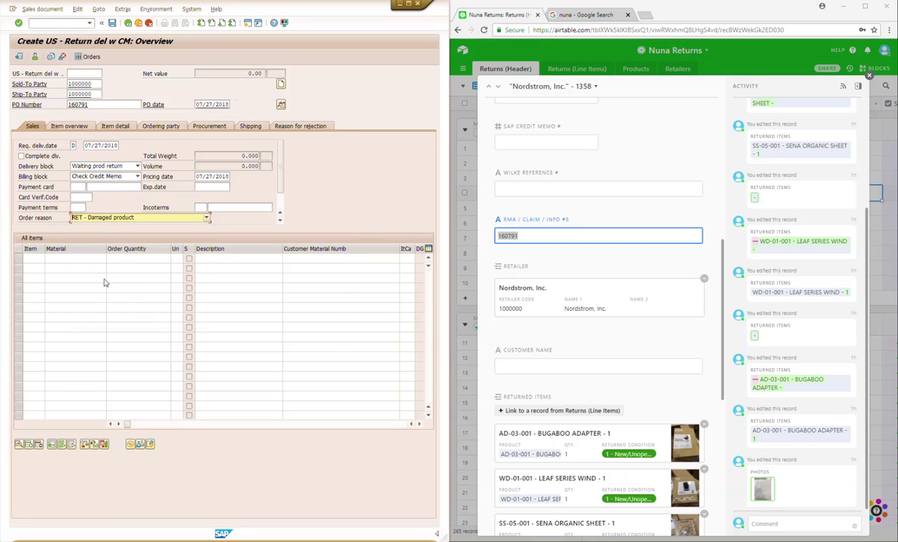
{"action": "scroll", "coordinate": [622, 286], "scroll_direction": "down", "scroll_amount": 3}
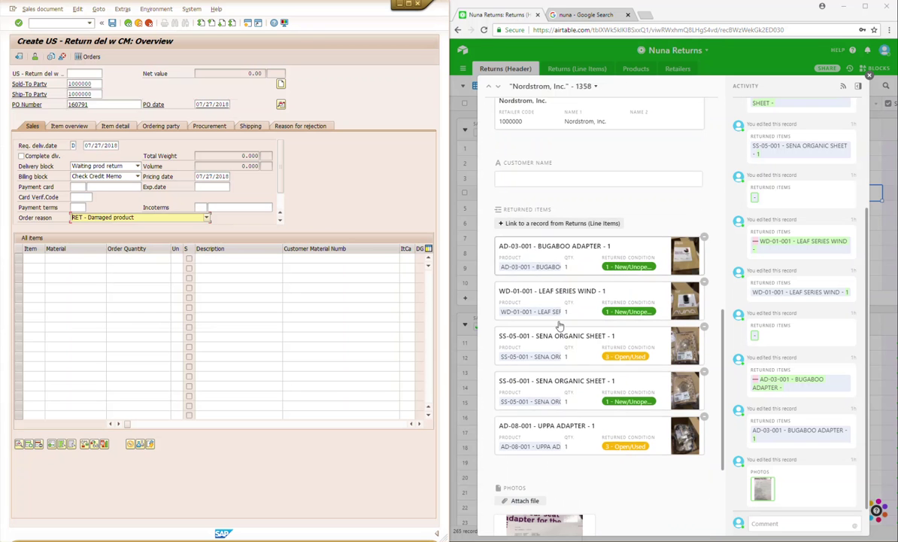
Step: Enter items AD-03-001, WD-01-001, SS-05-001 (quantity 2) and AD-08-001, then validate them
{"action": "left_click", "coordinate": [66, 258]}
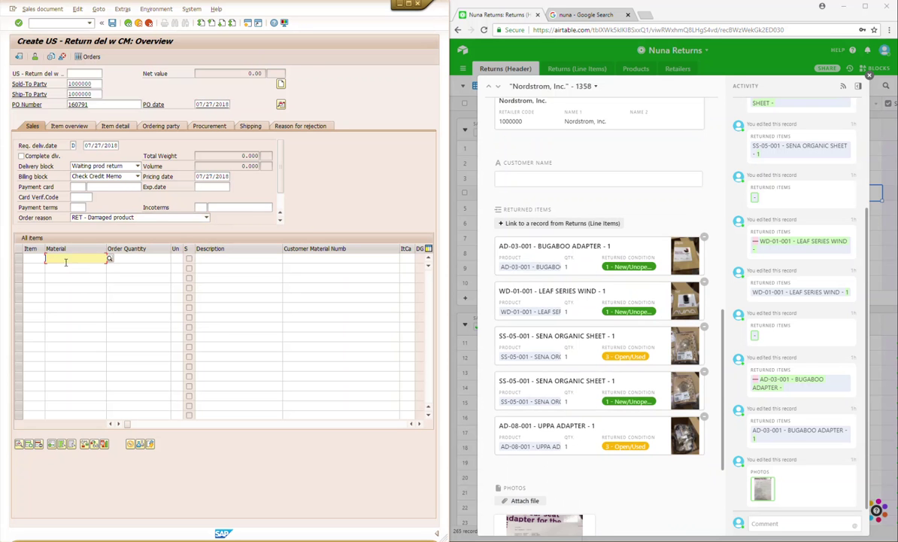
{"action": "type", "text": "AD-"}
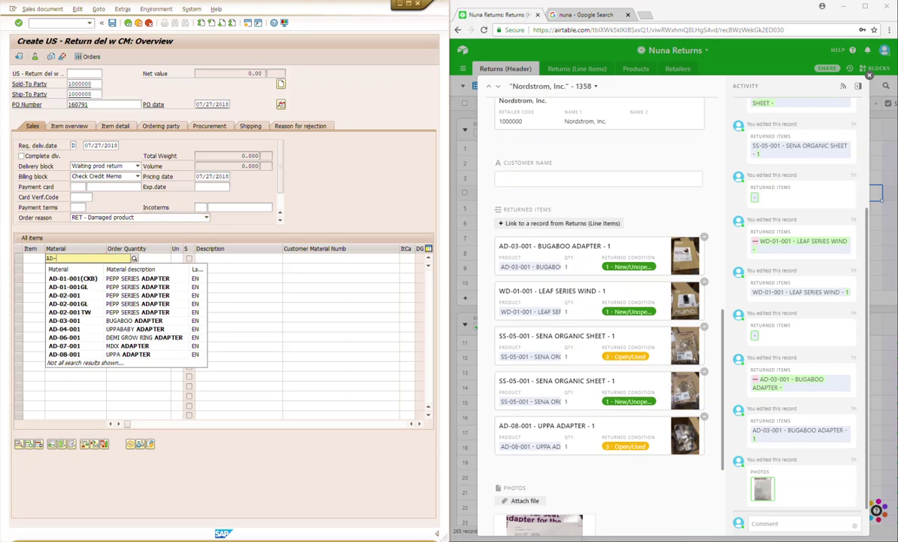
{"action": "type", "text": "03"}
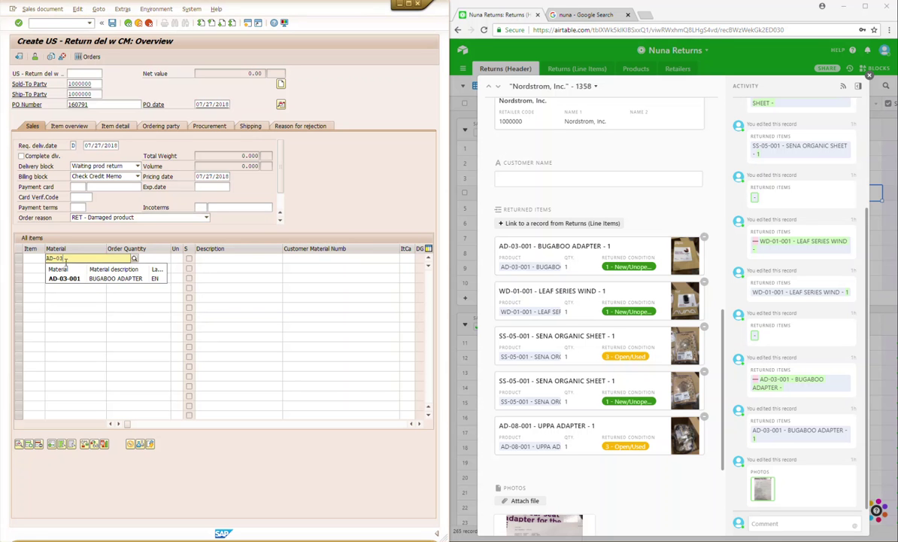
{"action": "type", "text": "-001"}
{"action": "left_click", "coordinate": [156, 258]}
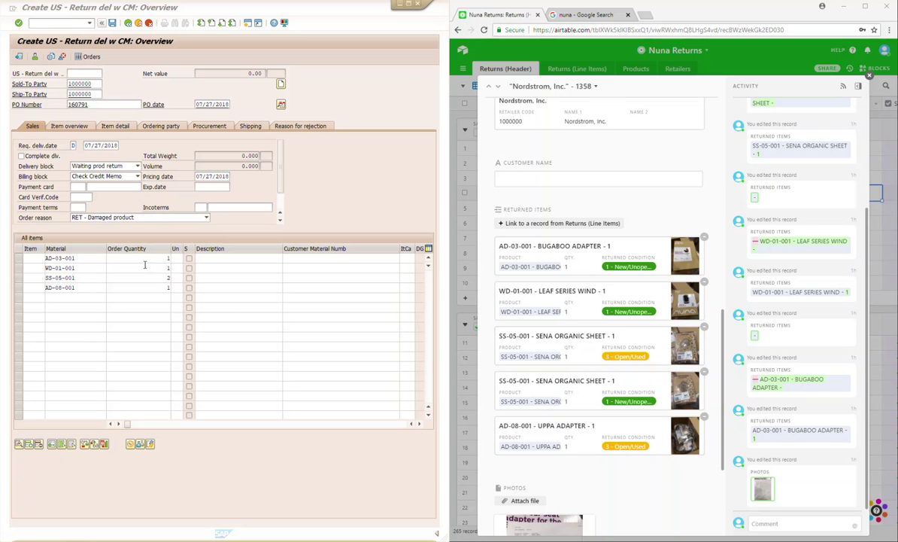
{"action": "left_click", "coordinate": [138, 232]}
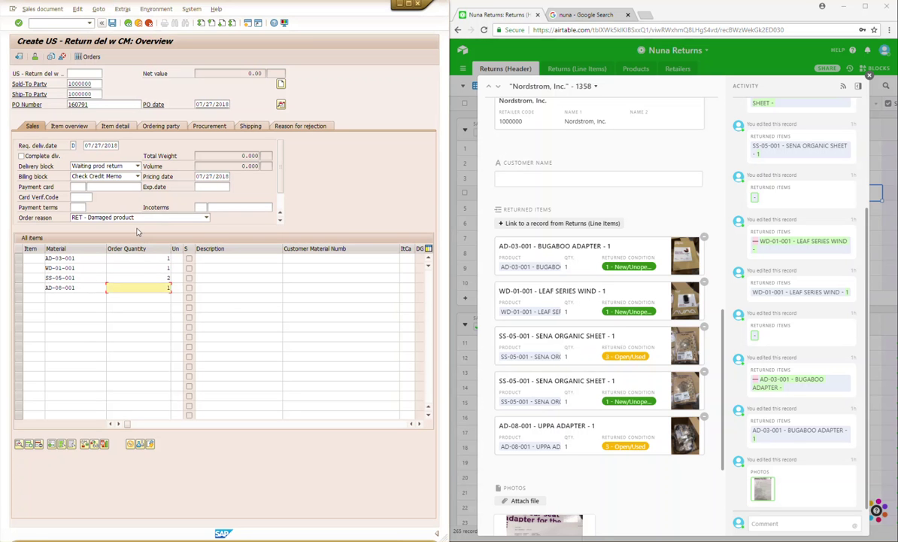
{"action": "key", "text": "Return"}
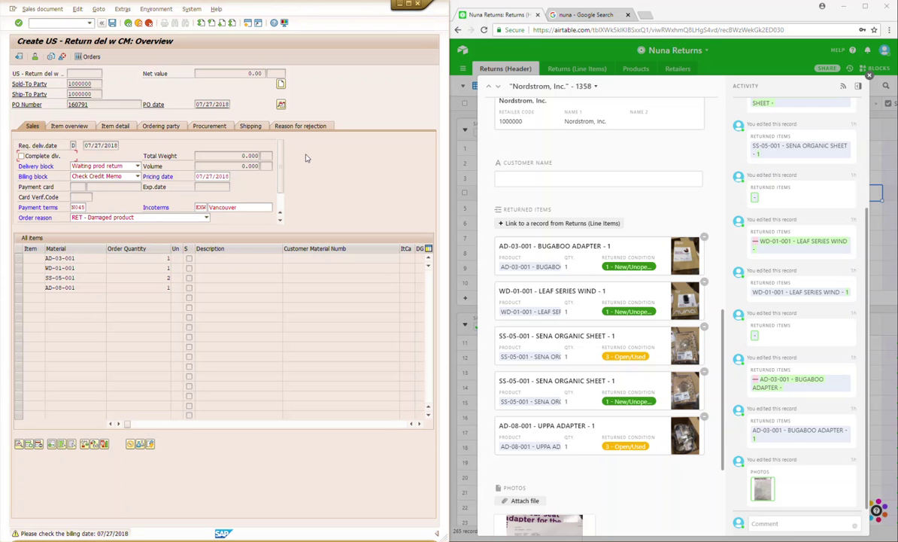
{"action": "key", "text": "Return"}
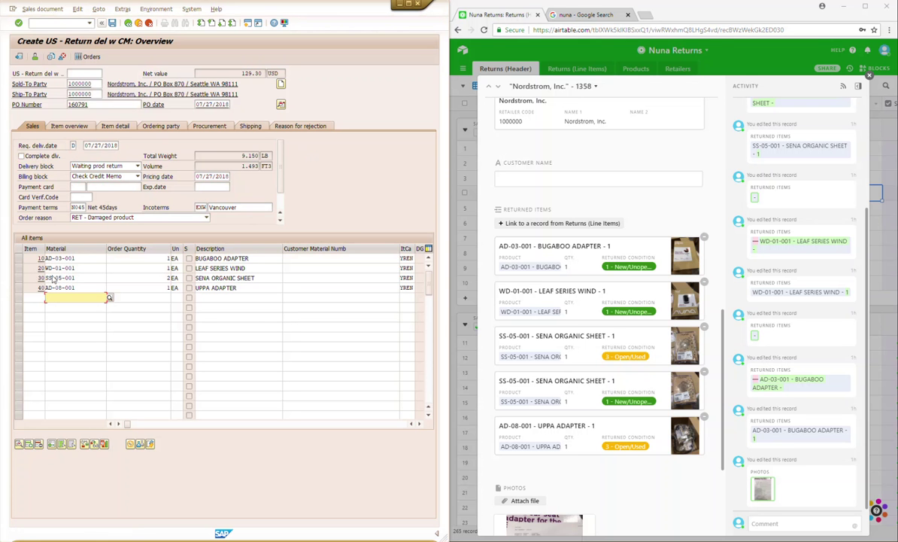
Step: Copy the 129.30 net value into Airtable's Credit Memo Total field
{"action": "left_click_drag", "start_coordinate": [226, 72], "coordinate": [261, 75]}
{"action": "key", "text": "ctrl+c"}
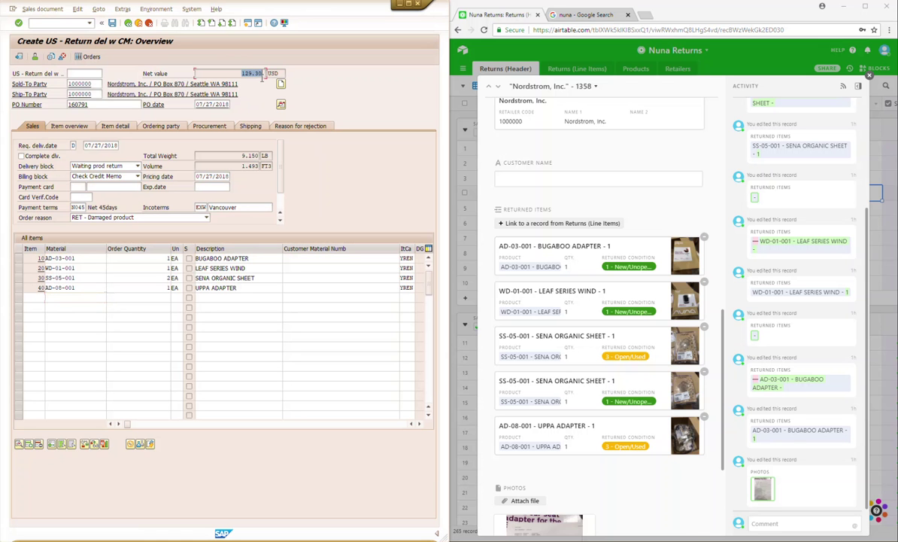
{"action": "scroll", "coordinate": [617, 184], "scroll_direction": "up", "scroll_amount": 3}
{"action": "left_click", "coordinate": [517, 144]}
{"action": "key", "text": "ctrl+v"}
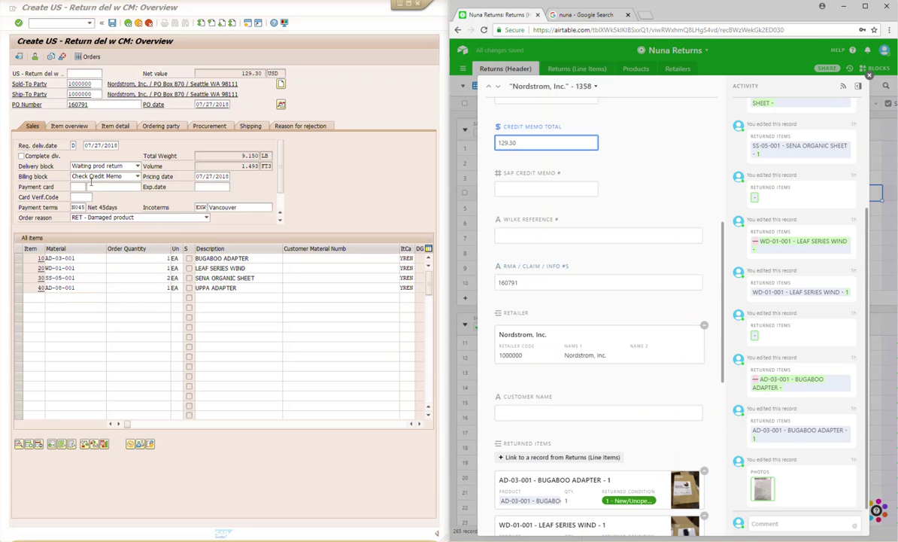
Step: Clear the order's delivery block and add header text note 'Processed 7/27/18'
{"action": "left_click", "coordinate": [95, 167]}
{"action": "left_click", "coordinate": [93, 169]}
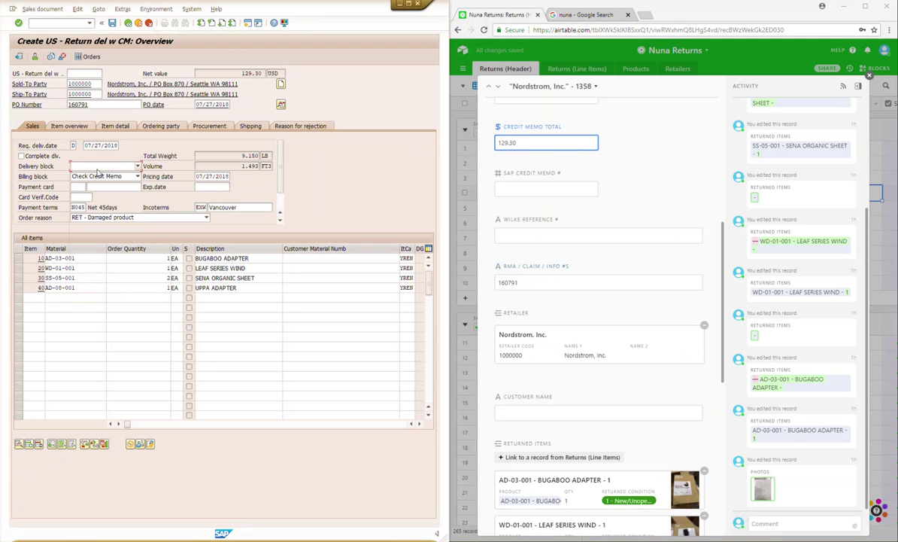
{"action": "left_click", "coordinate": [281, 106]}
{"action": "left_click", "coordinate": [383, 105]}
{"action": "type", "text": "Processed 7/27/18"}
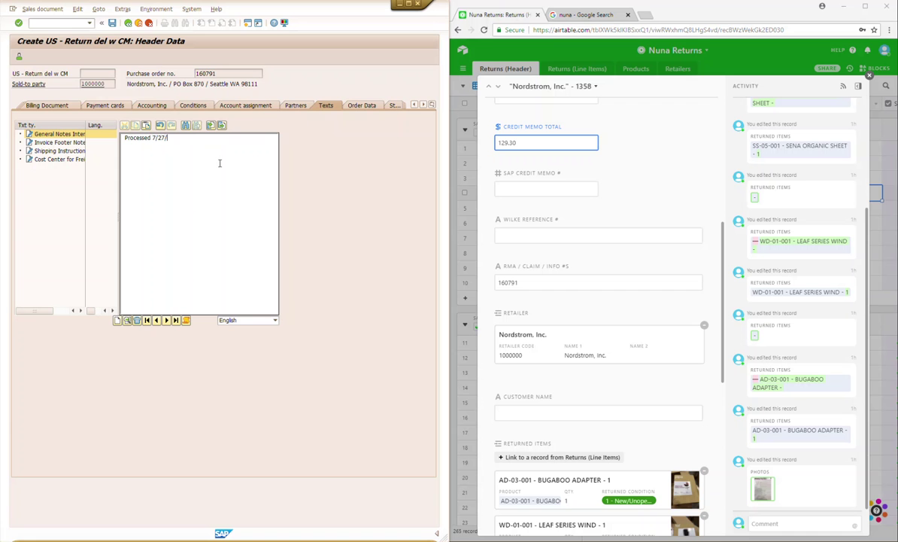
{"action": "left_click", "coordinate": [42, 9]}
{"action": "left_click", "coordinate": [38, 80]}
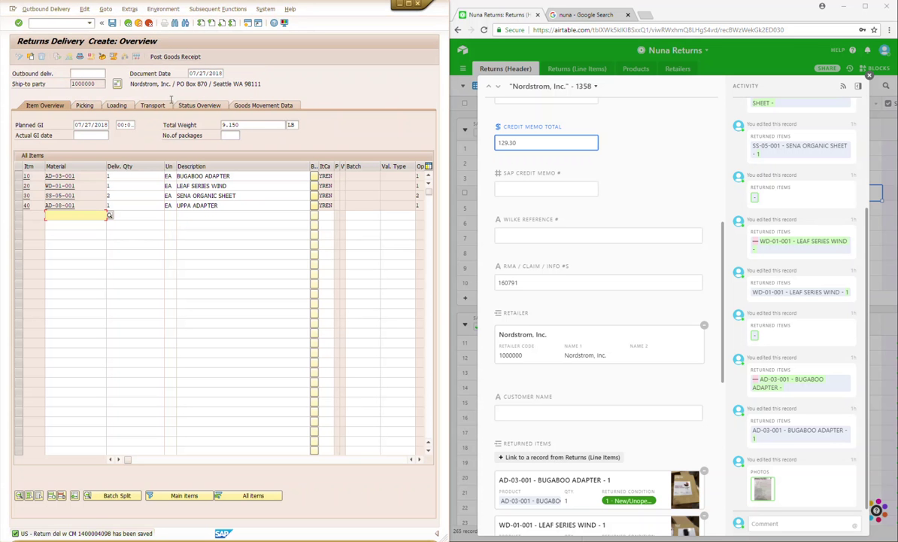
{"action": "left_click", "coordinate": [174, 58]}
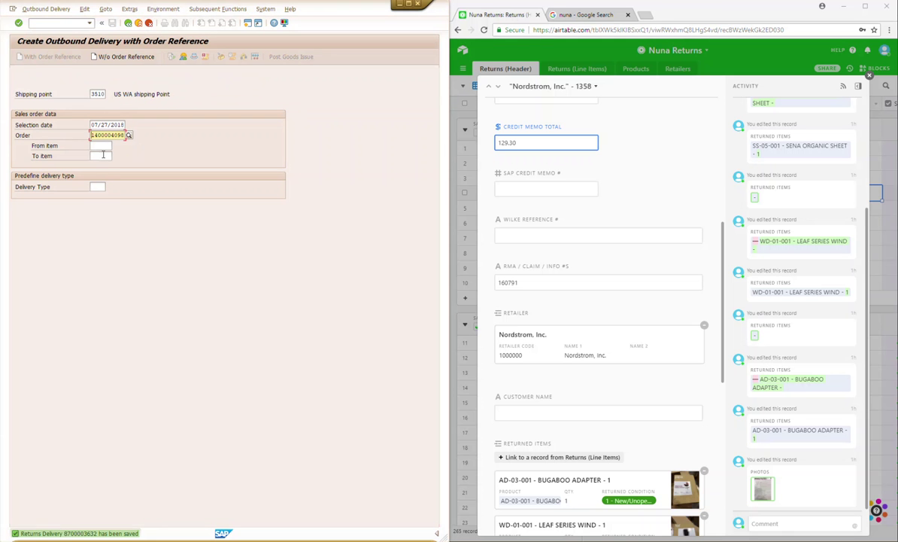
{"action": "left_click_drag", "start_coordinate": [91, 135], "coordinate": [126, 135]}
{"action": "key", "text": "ctrl+c"}
{"action": "key", "text": "ctrl+p"}
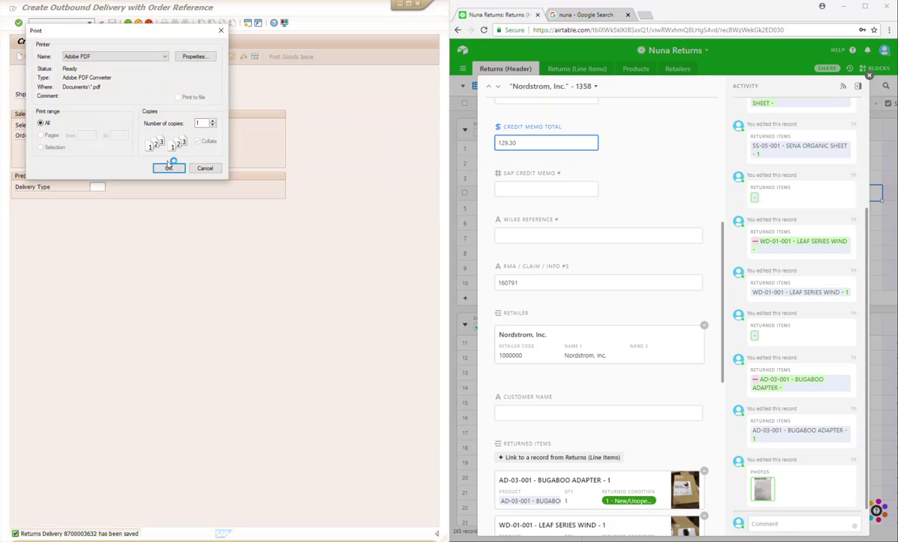
{"action": "left_click", "coordinate": [206, 168]}
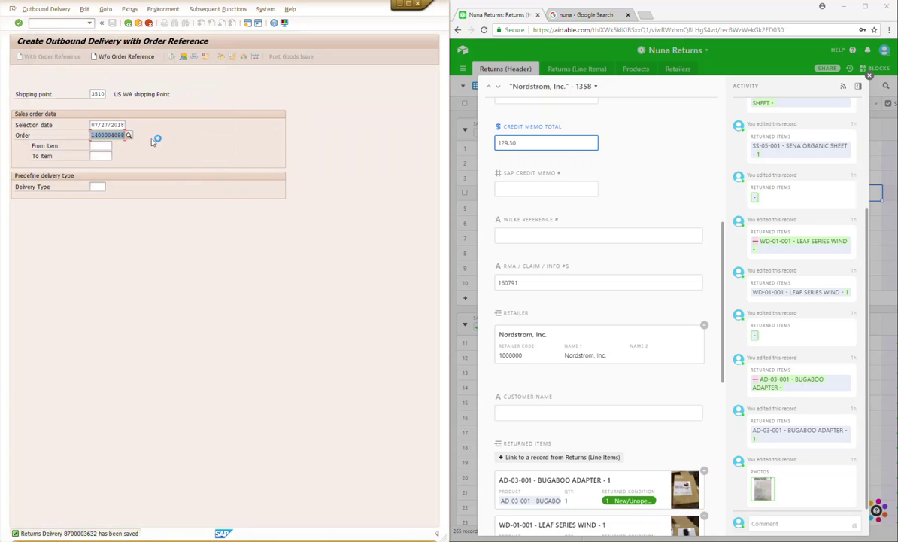
Step: Paste the credit memo number into SAP CREDIT MEMO #, tick SAP, and close the record
{"action": "left_click", "coordinate": [525, 192]}
{"action": "key", "text": "ctrl+v"}
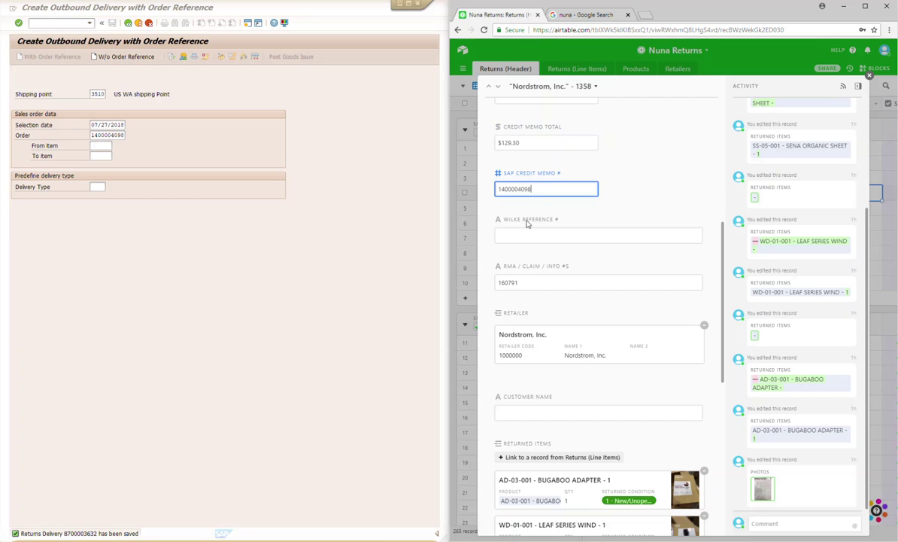
{"action": "scroll", "coordinate": [544, 355], "scroll_direction": "up", "scroll_amount": 3}
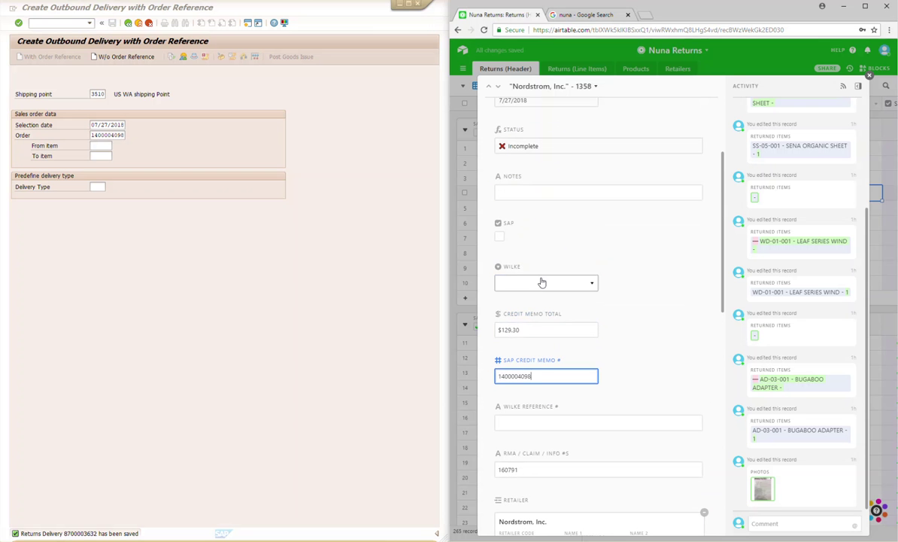
{"action": "left_click", "coordinate": [501, 238]}
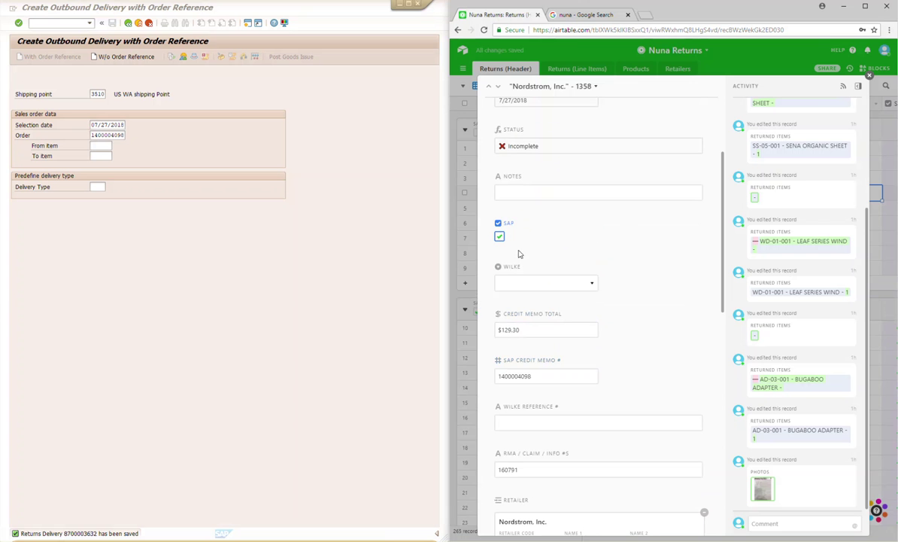
{"action": "left_click", "coordinate": [872, 76]}
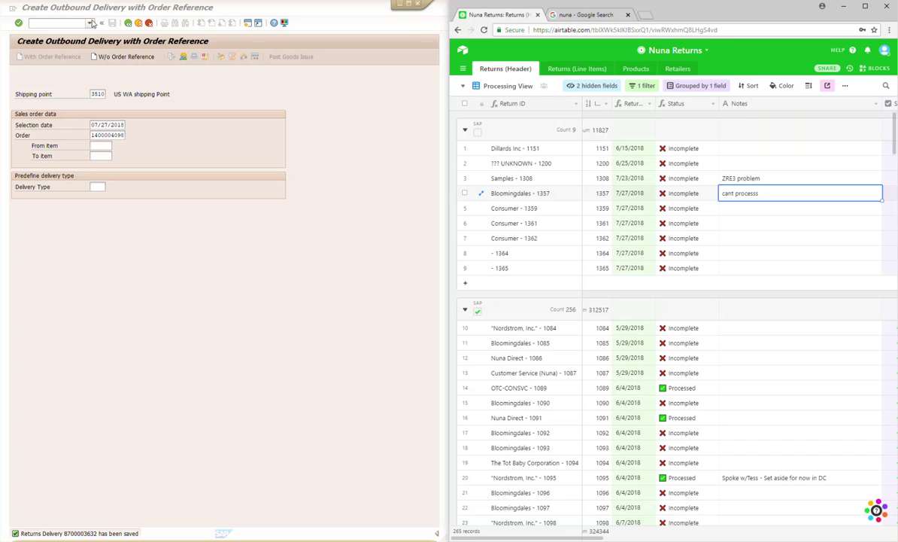
Step: Switch to the change sales order transaction VA02 from the history
{"action": "left_click", "coordinate": [91, 22]}
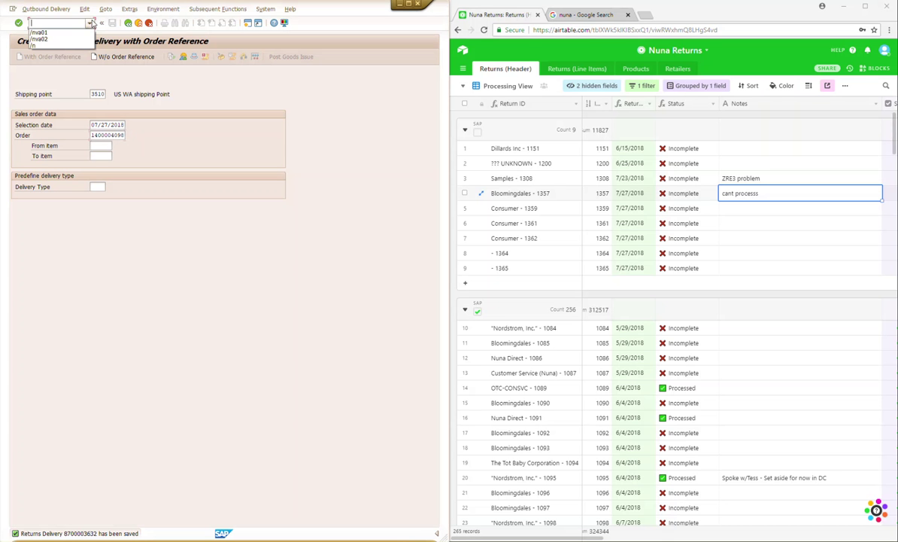
{"action": "left_click", "coordinate": [55, 40]}
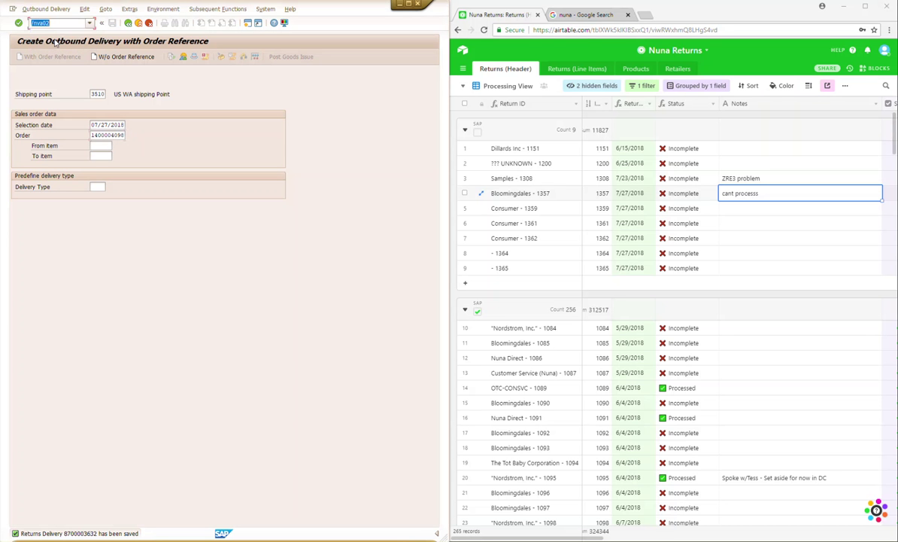
{"action": "key", "text": "Return"}
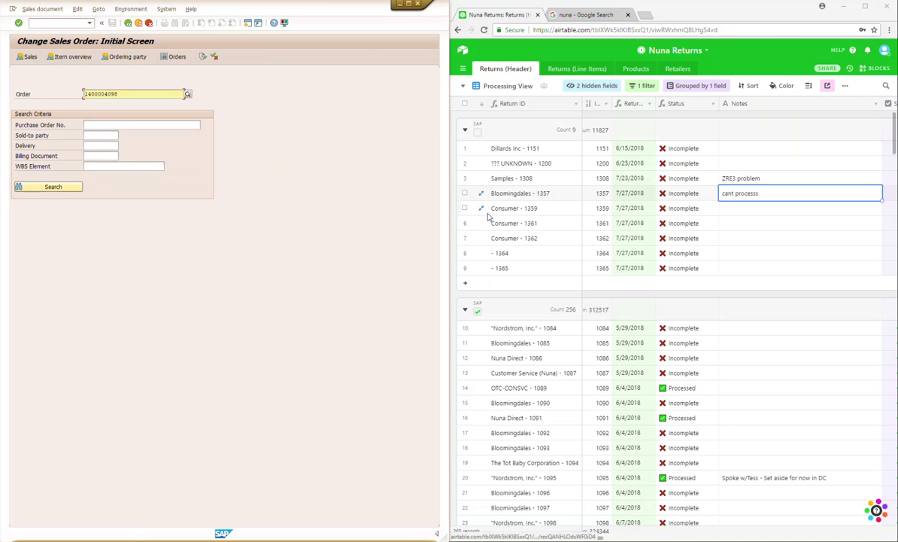
{"action": "left_click", "coordinate": [482, 208]}
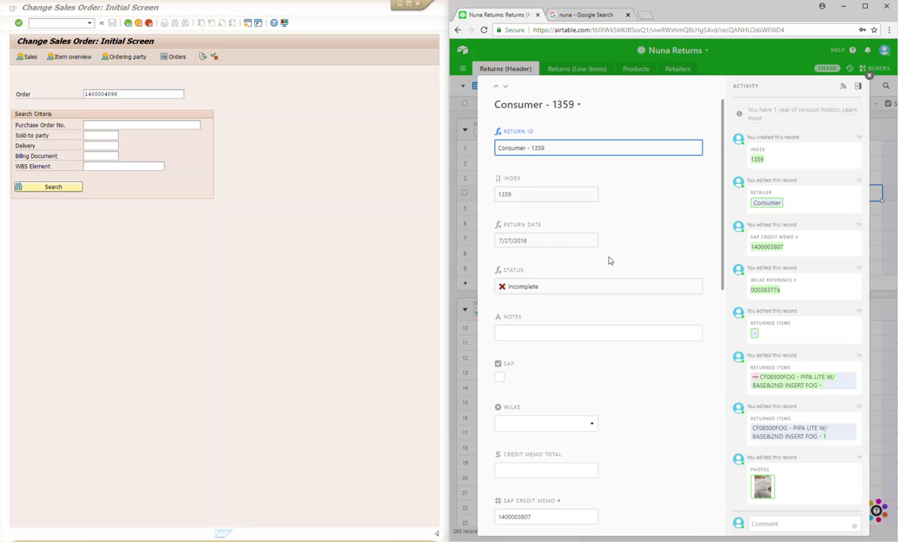
{"action": "scroll", "coordinate": [609, 264], "scroll_direction": "down", "scroll_amount": 3}
{"action": "scroll", "coordinate": [608, 266], "scroll_direction": "down", "scroll_amount": 3}
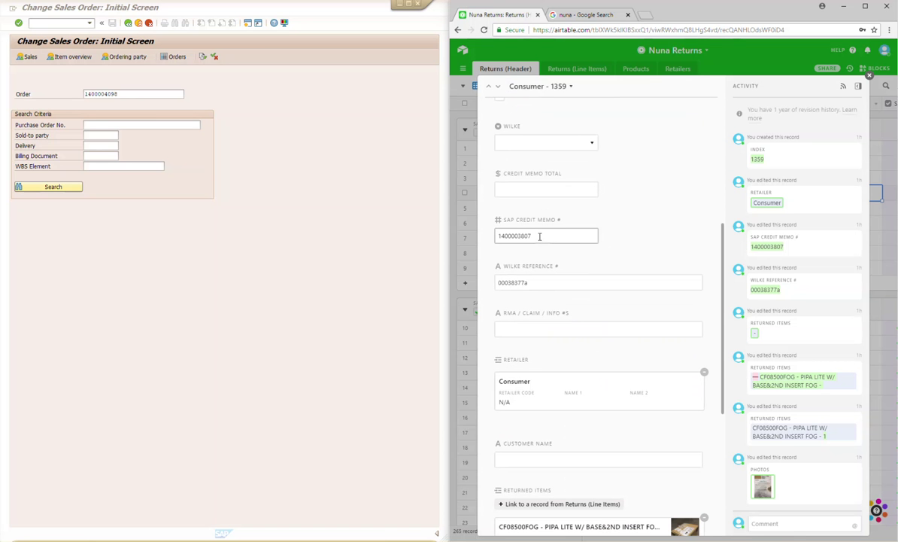
{"action": "left_click_drag", "start_coordinate": [539, 236], "coordinate": [490, 239]}
{"action": "key", "text": "ctrl+c"}
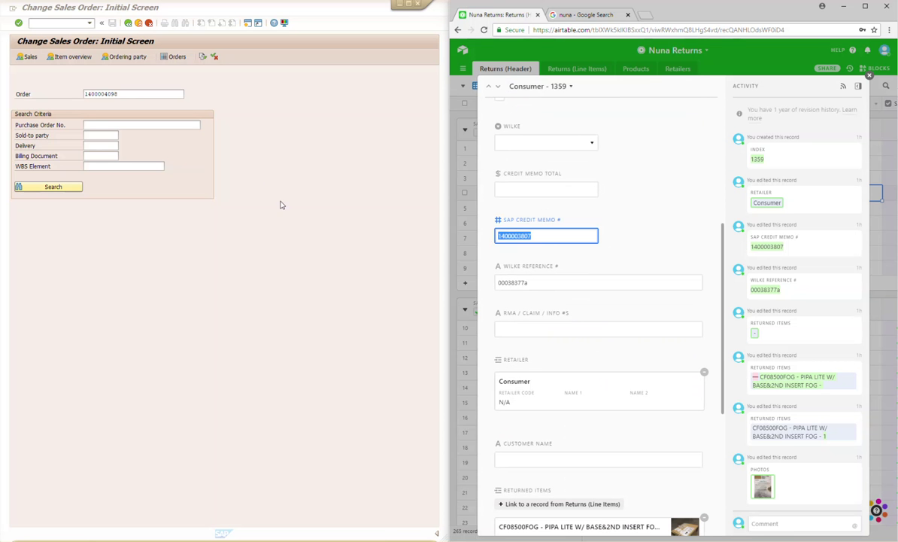
{"action": "left_click_drag", "start_coordinate": [126, 95], "coordinate": [76, 102]}
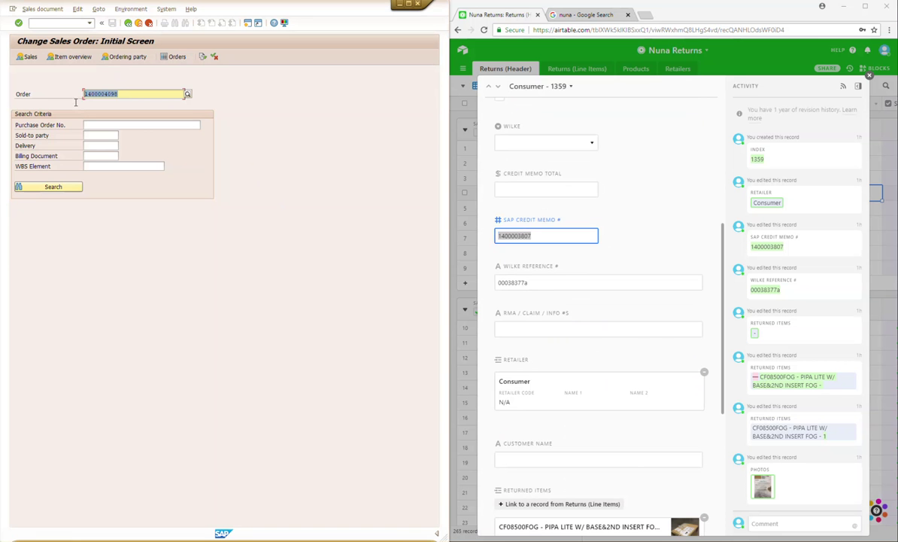
{"action": "key", "text": "ctrl+v"}
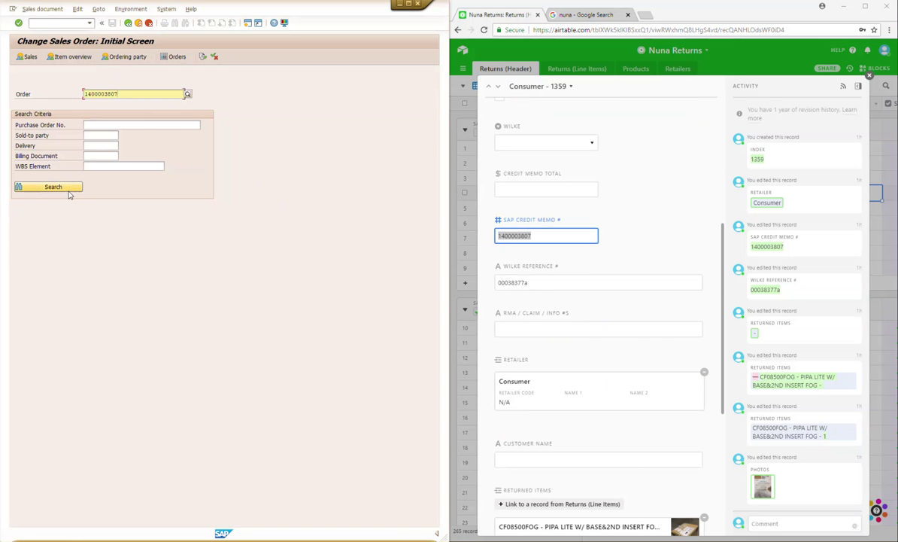
{"action": "left_click", "coordinate": [66, 188]}
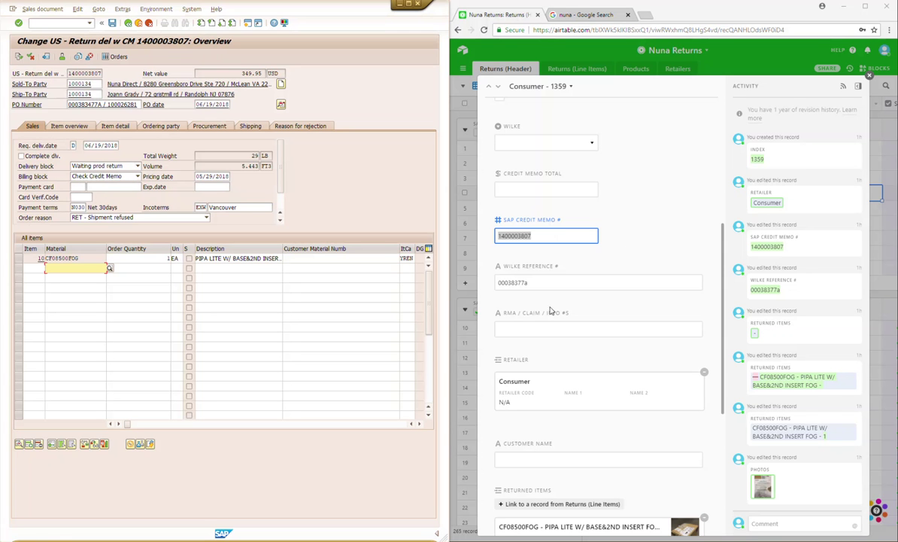
{"action": "left_click_drag", "start_coordinate": [107, 104], "coordinate": [149, 115]}
{"action": "key", "text": "ctrl+c"}
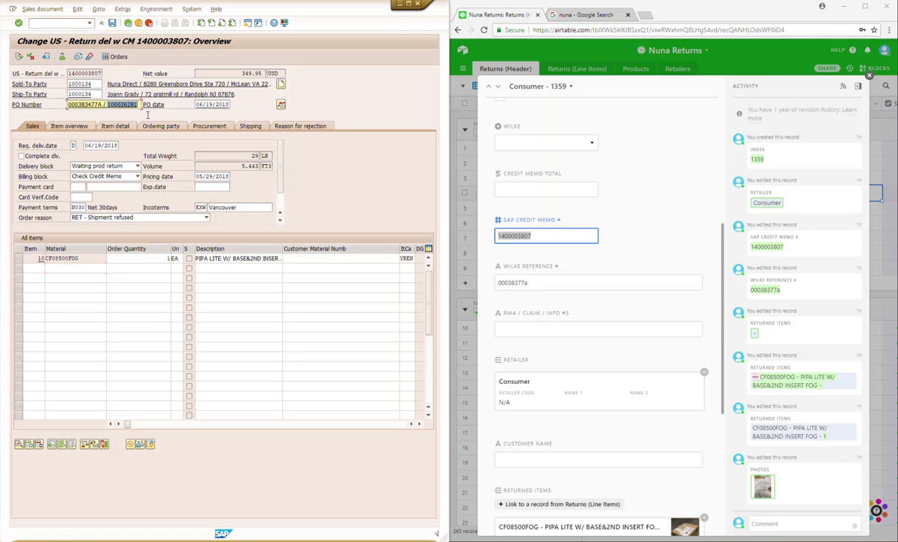
{"action": "left_click", "coordinate": [526, 329]}
{"action": "key", "text": "ctrl+v"}
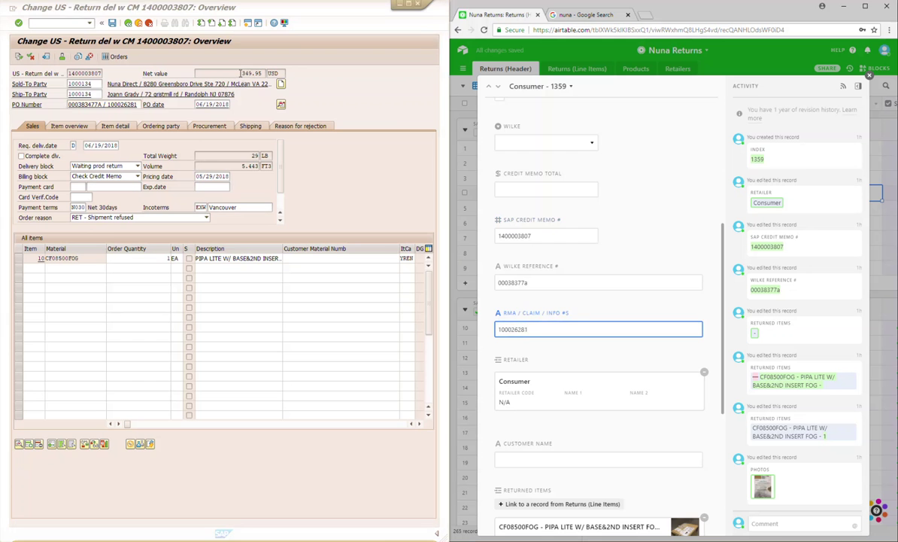
{"action": "double_click", "coordinate": [241, 73]}
{"action": "key", "text": "ctrl+c"}
{"action": "scroll", "coordinate": [576, 386], "scroll_direction": "down", "scroll_amount": 2}
{"action": "scroll", "coordinate": [576, 386], "scroll_direction": "down", "scroll_amount": 1}
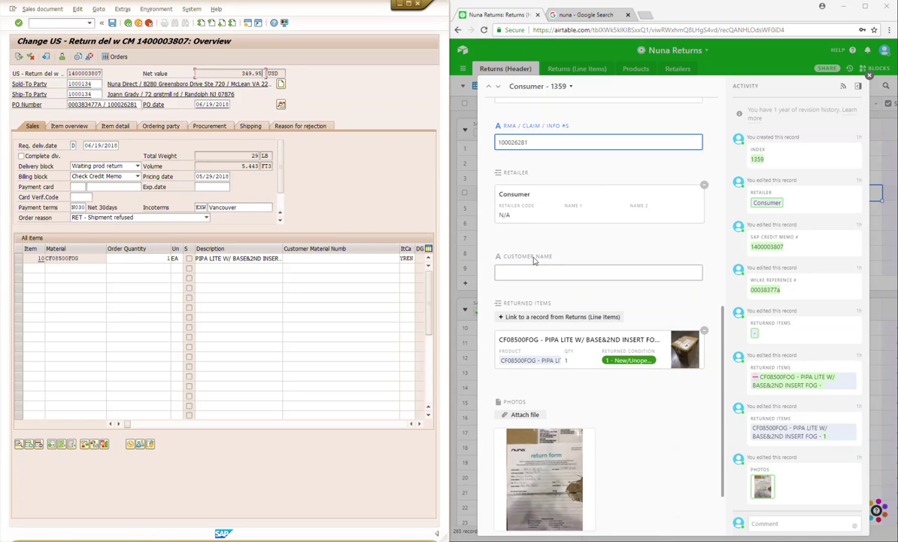
{"action": "scroll", "coordinate": [578, 238], "scroll_direction": "up", "scroll_amount": 3}
{"action": "left_click", "coordinate": [525, 235]}
{"action": "key", "text": "ctrl+v"}
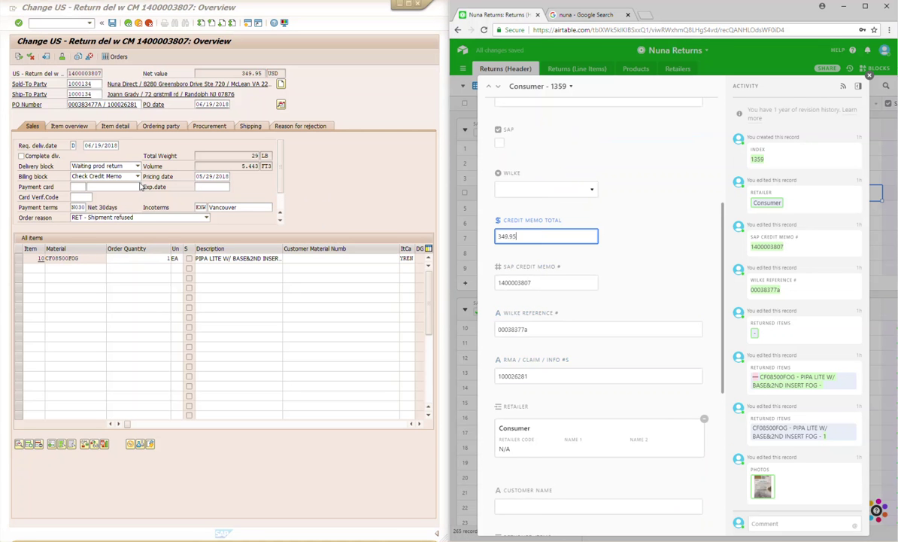
{"action": "left_click", "coordinate": [100, 166]}
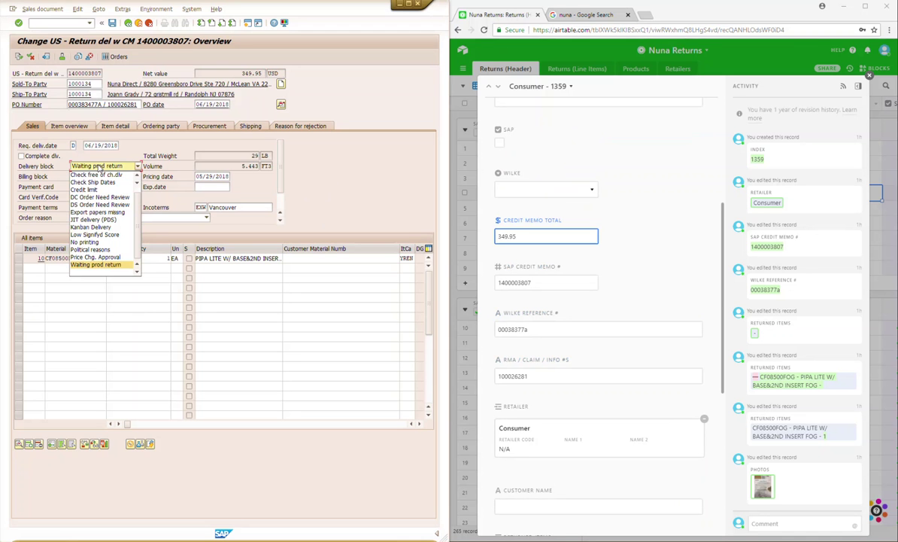
{"action": "key", "text": "Delete"}
{"action": "key", "text": "Tab"}
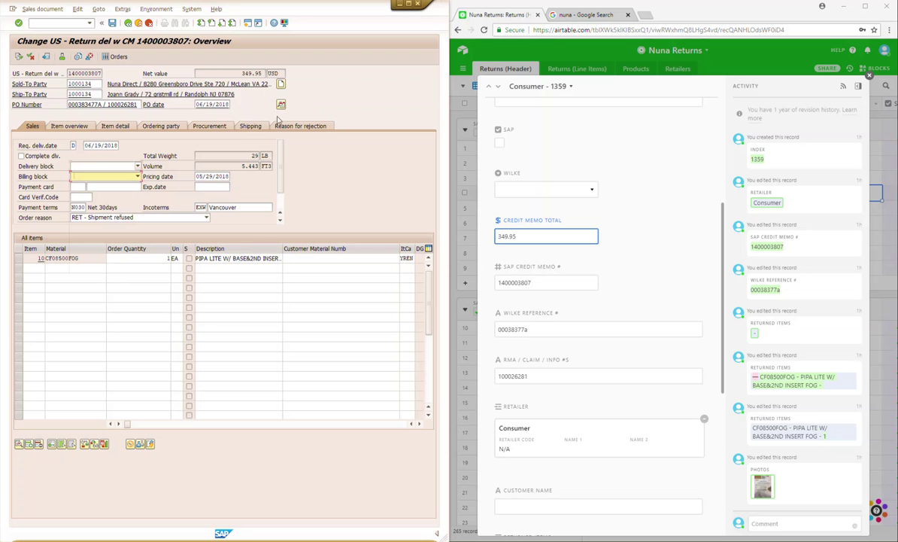
{"action": "left_click", "coordinate": [280, 105]}
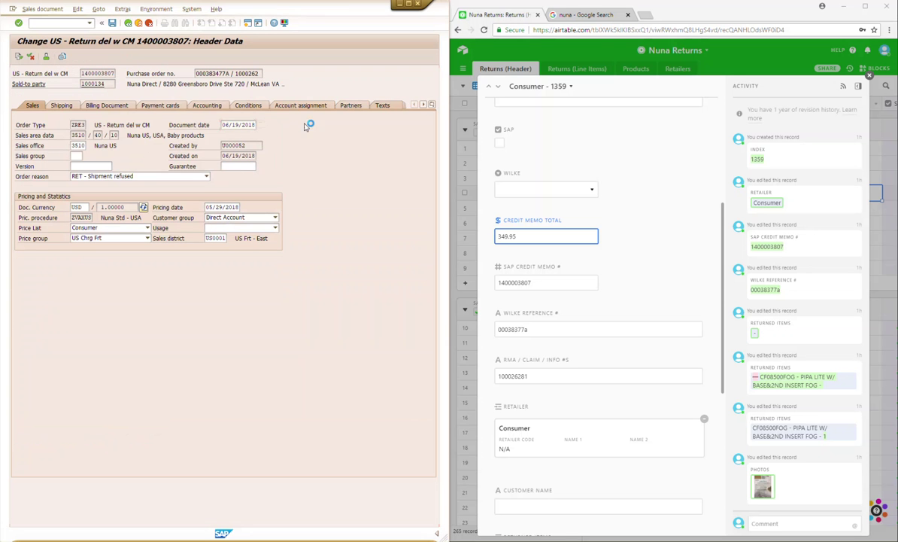
Step: After checking the header texts, change the Billing Document billing date from 06/19/2018 to 07/27/2018
{"action": "left_click", "coordinate": [381, 104]}
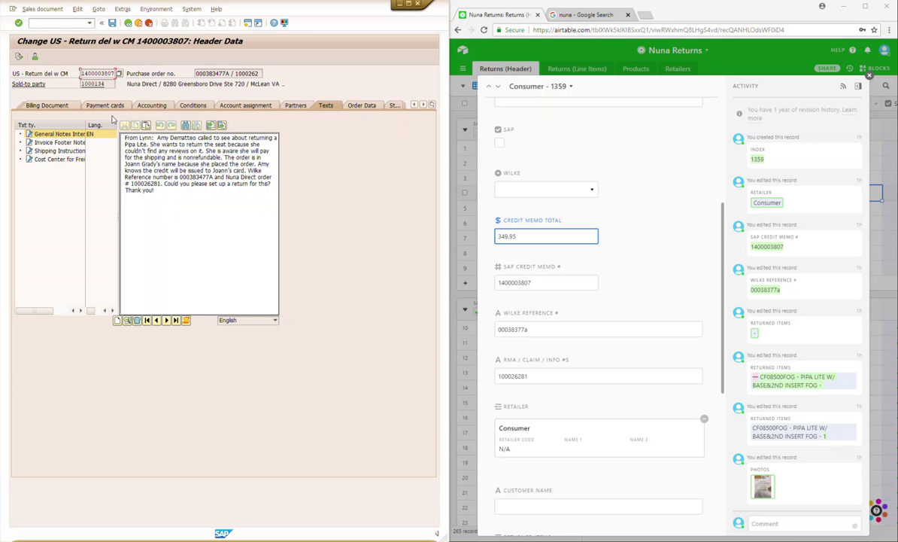
{"action": "left_click", "coordinate": [48, 107]}
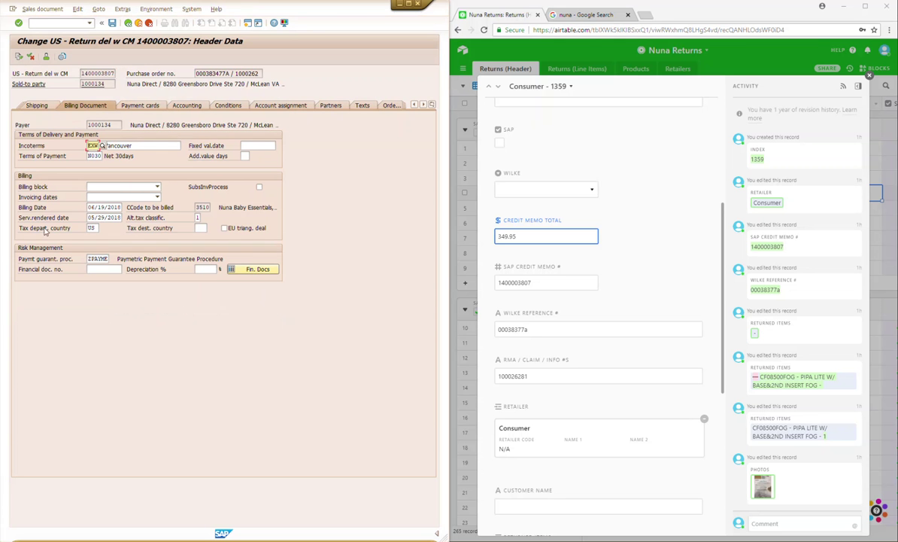
{"action": "left_click_drag", "start_coordinate": [88, 207], "coordinate": [120, 207]}
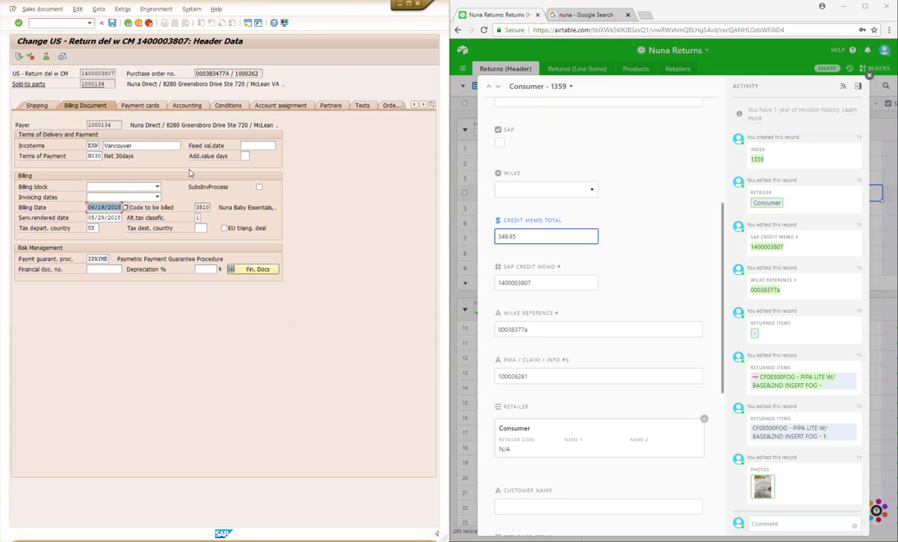
{"action": "type", "text": "07/27/2018"}
{"action": "key", "text": "Return"}
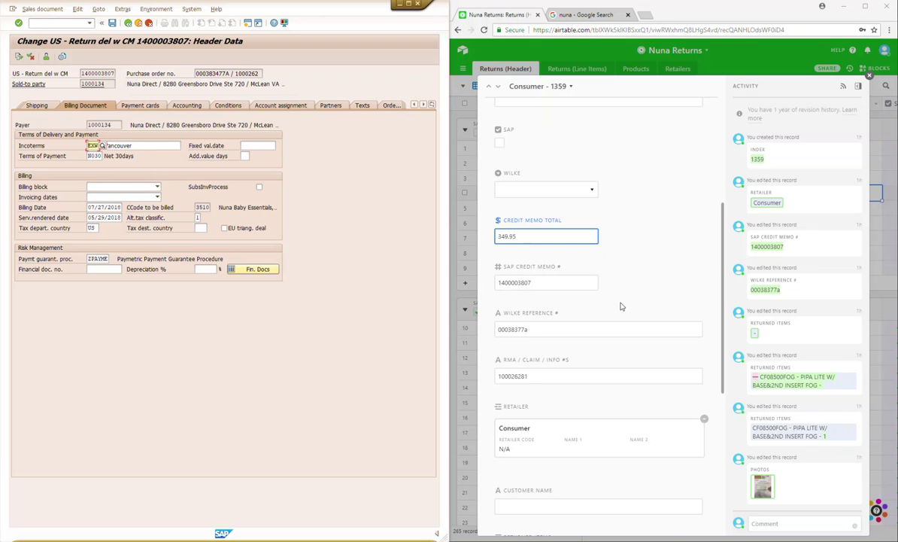
{"action": "scroll", "coordinate": [602, 309], "scroll_direction": "down", "scroll_amount": 2}
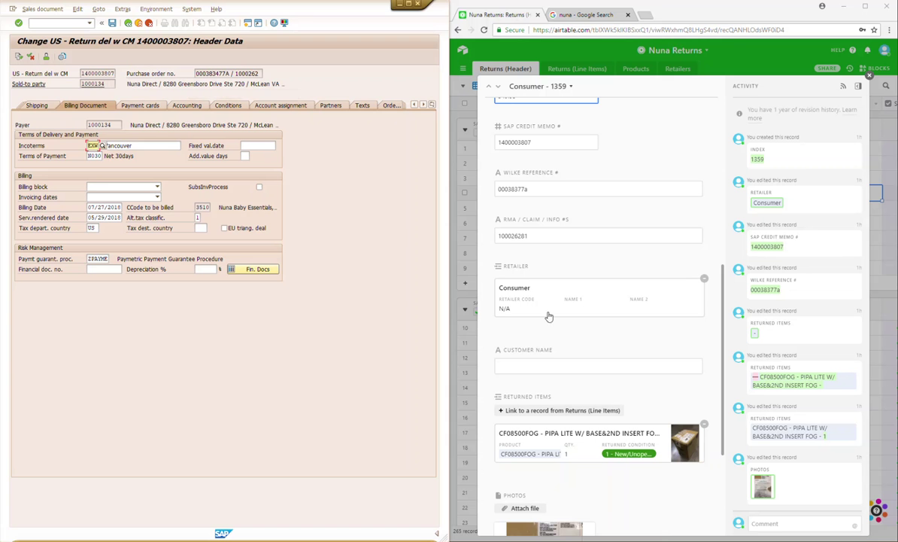
Step: Replace the Consumer retailer link on the Airtable record with Nuna Direct
{"action": "left_click", "coordinate": [705, 278]}
{"action": "left_click", "coordinate": [550, 280]}
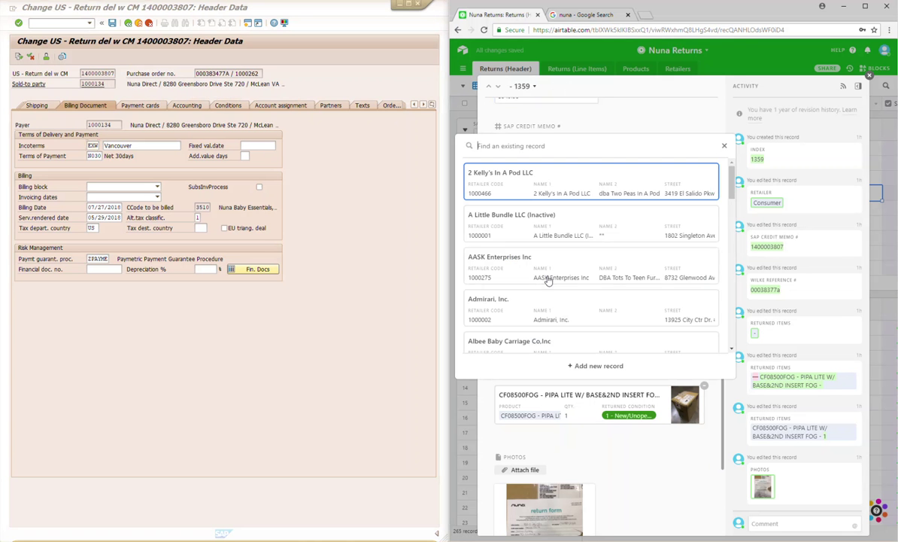
{"action": "type", "text": "nuna"}
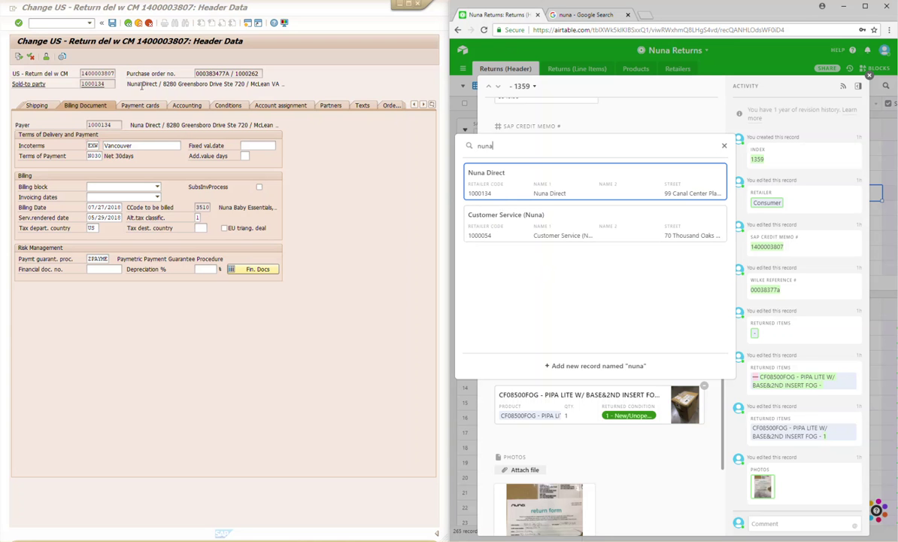
{"action": "left_click", "coordinate": [482, 180]}
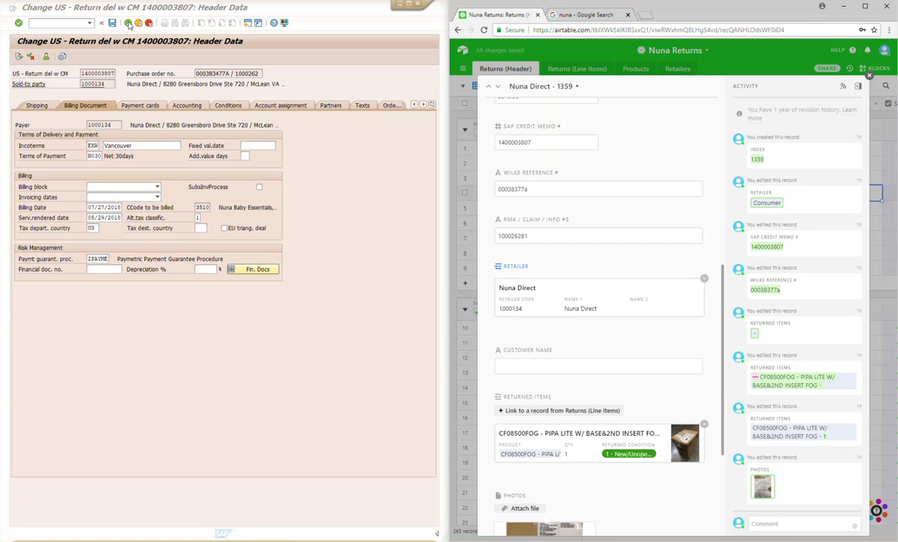
Step: Enter the customer's full name from the SAP order into Airtable's Customer Name field
{"action": "left_click", "coordinate": [129, 23]}
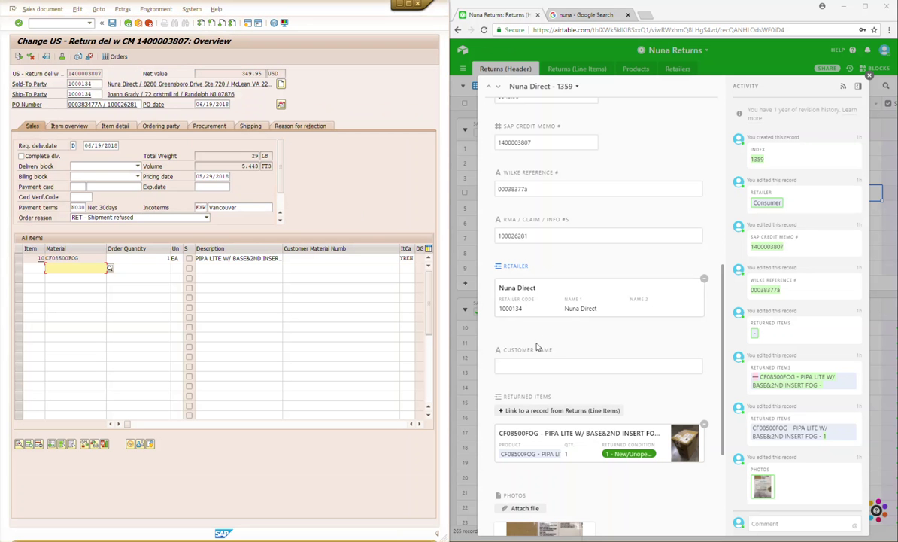
{"action": "left_click", "coordinate": [541, 366]}
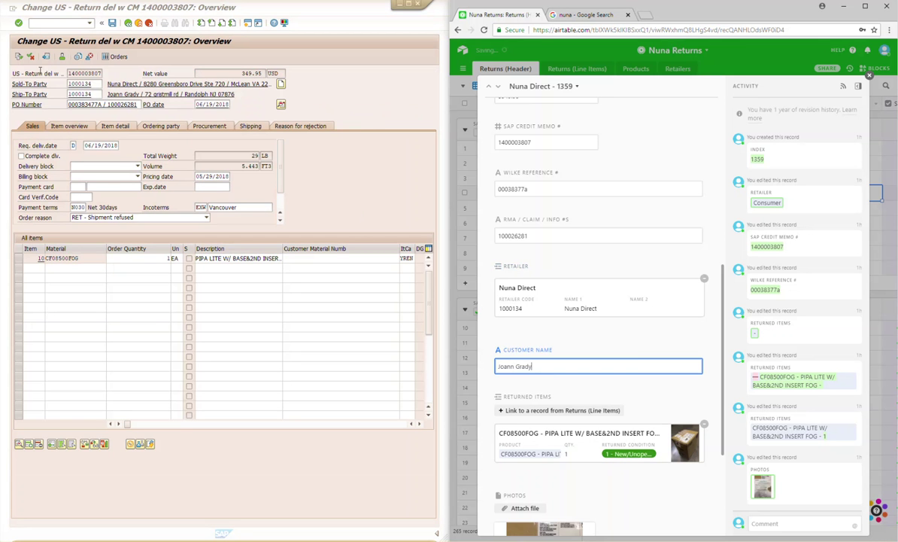
{"action": "left_click", "coordinate": [369, 122]}
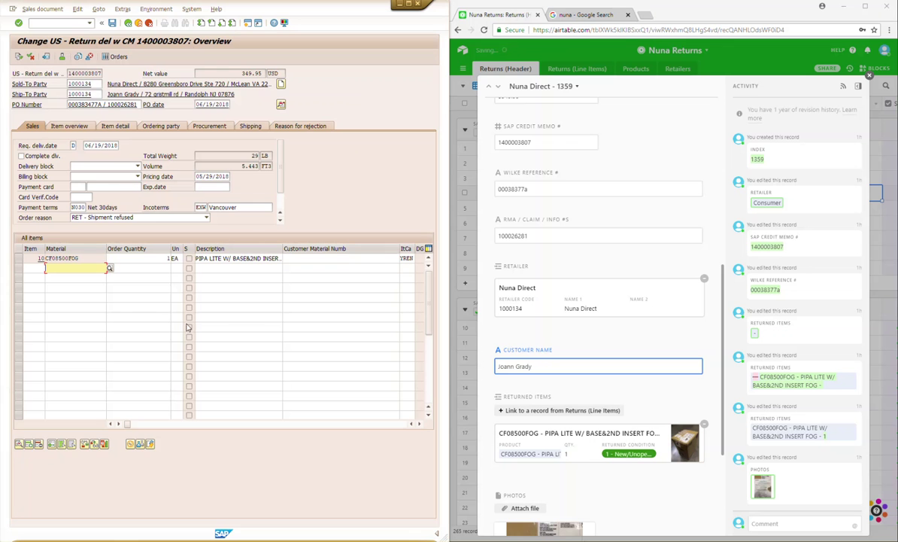
{"action": "left_click", "coordinate": [53, 9]}
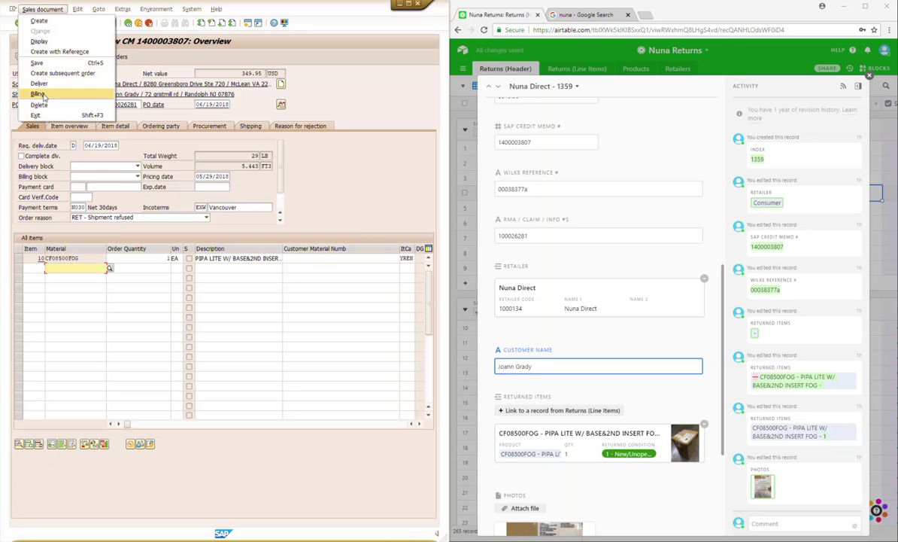
{"action": "left_click", "coordinate": [41, 84]}
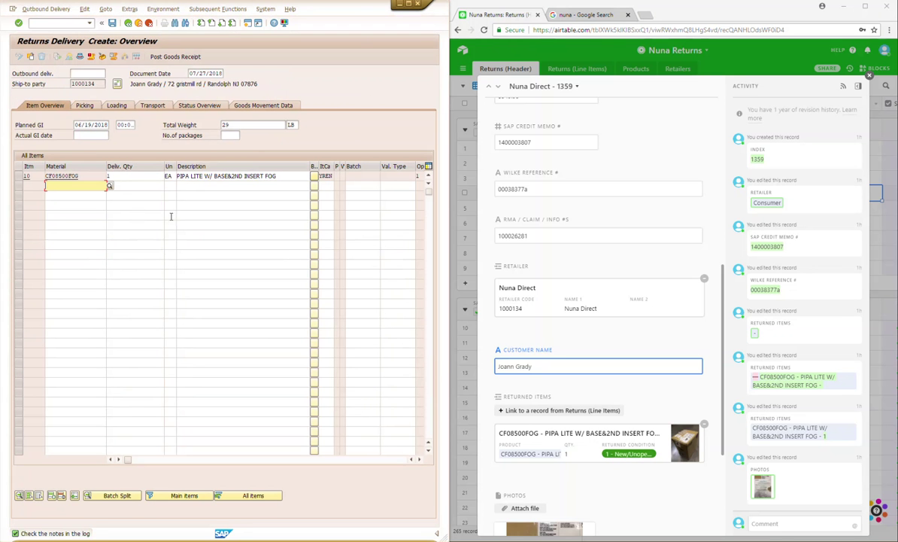
{"action": "left_click", "coordinate": [175, 57]}
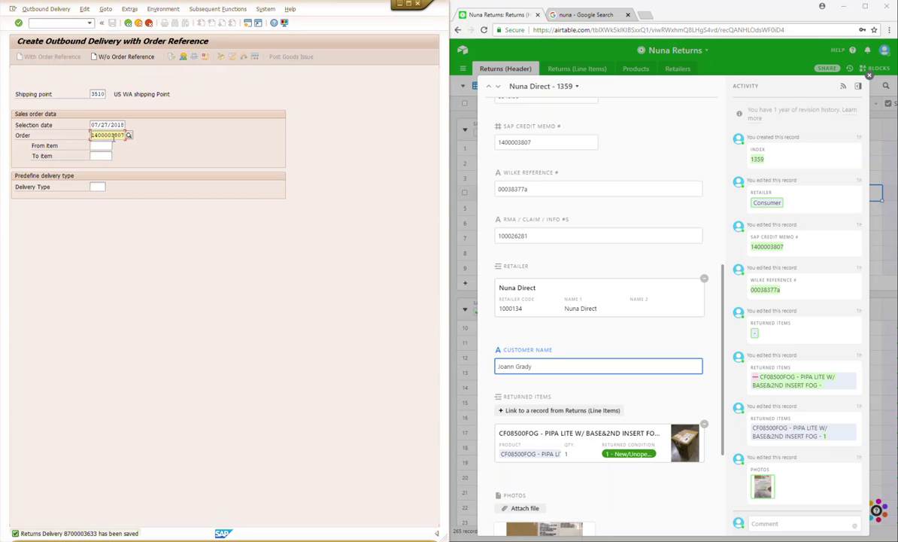
{"action": "scroll", "coordinate": [584, 286], "scroll_direction": "up", "scroll_amount": 3}
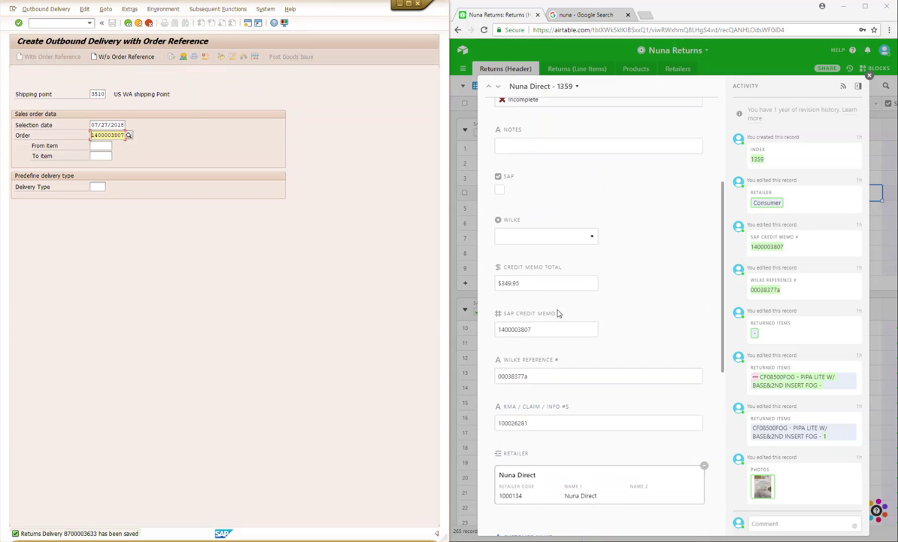
{"action": "left_click", "coordinate": [500, 191]}
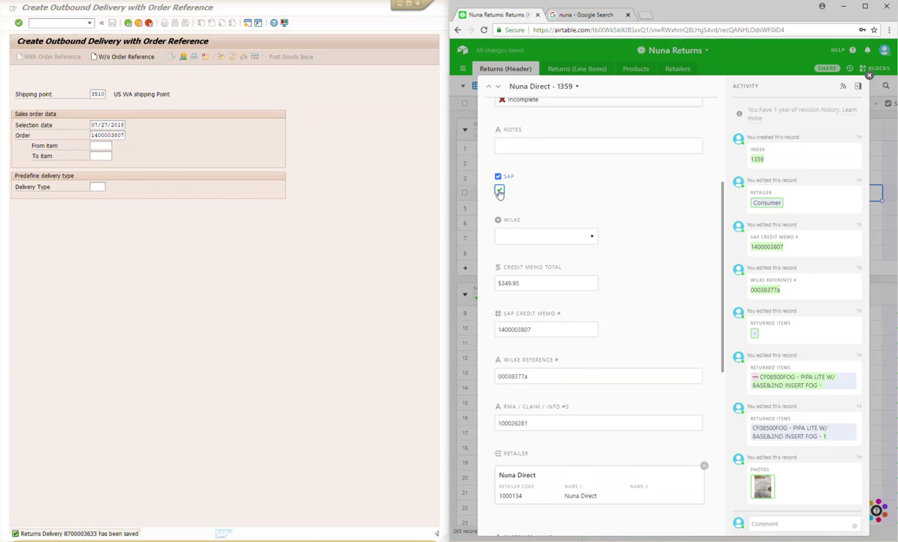
{"action": "left_click", "coordinate": [870, 76]}
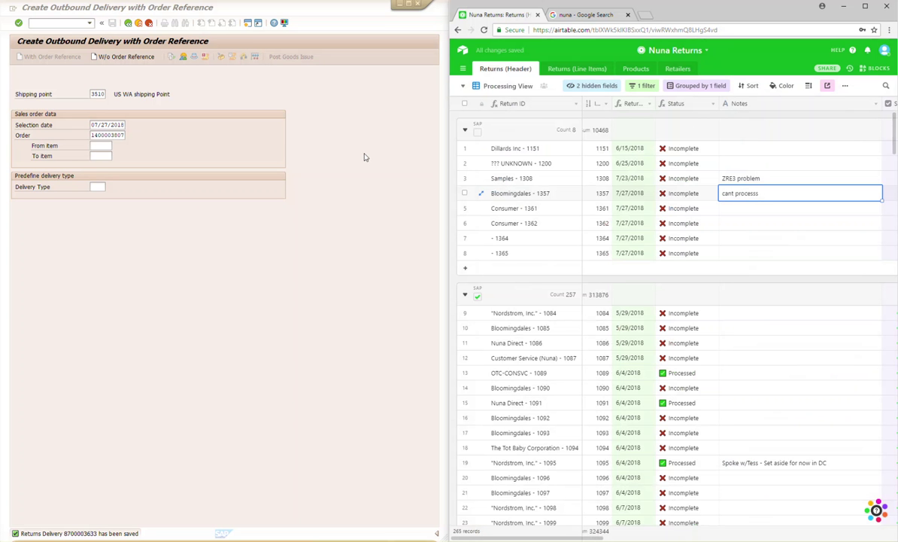